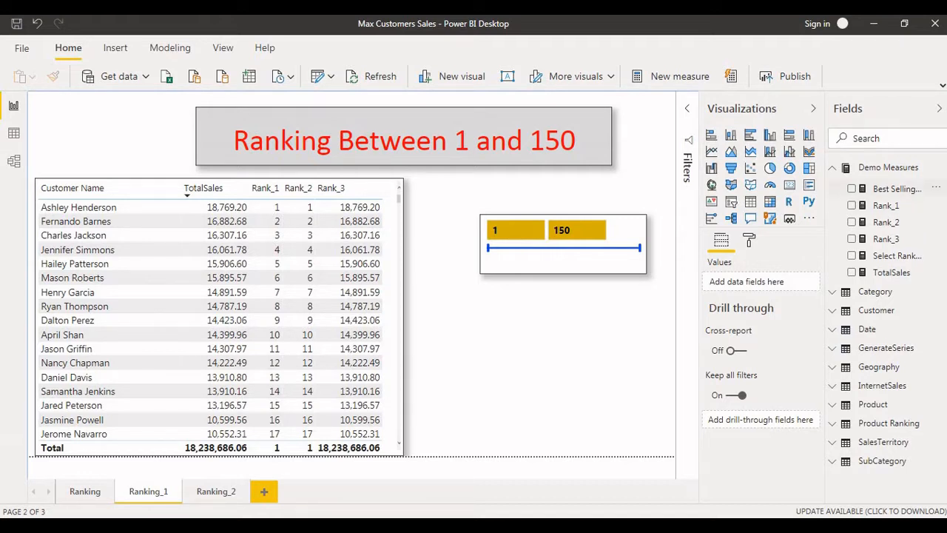
Step: Collapse the Demo Measures fields and show the model's relationship diagram with the Properties and Fields panes folded away
left_click(888, 168)
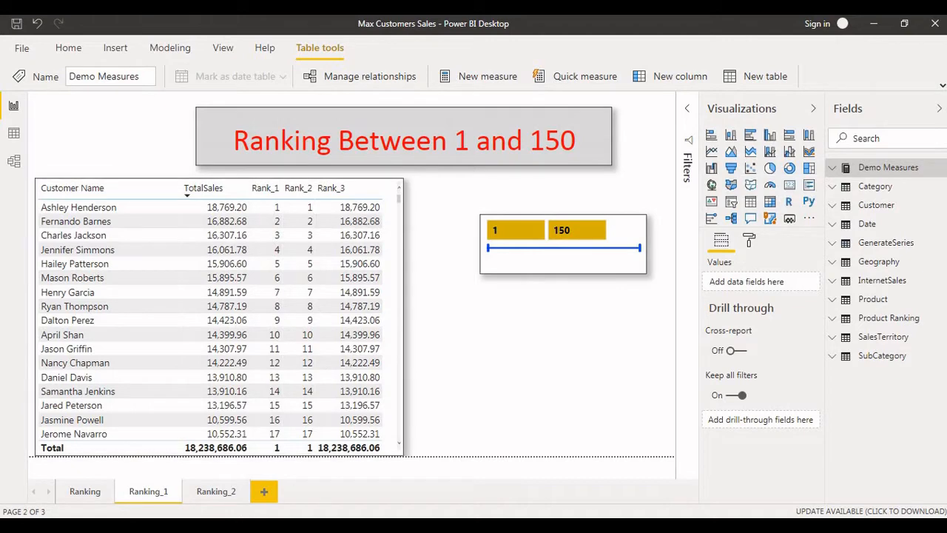
left_click(14, 161)
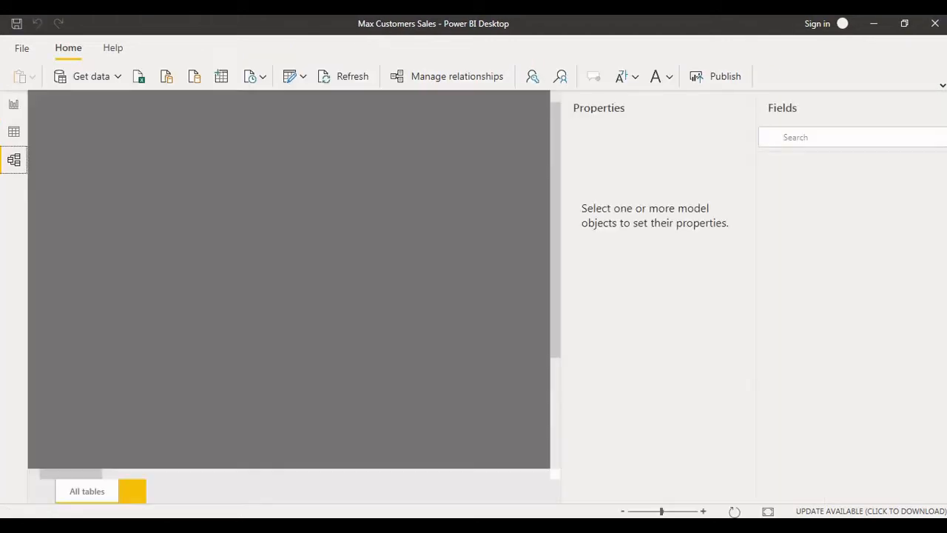
left_click(739, 108)
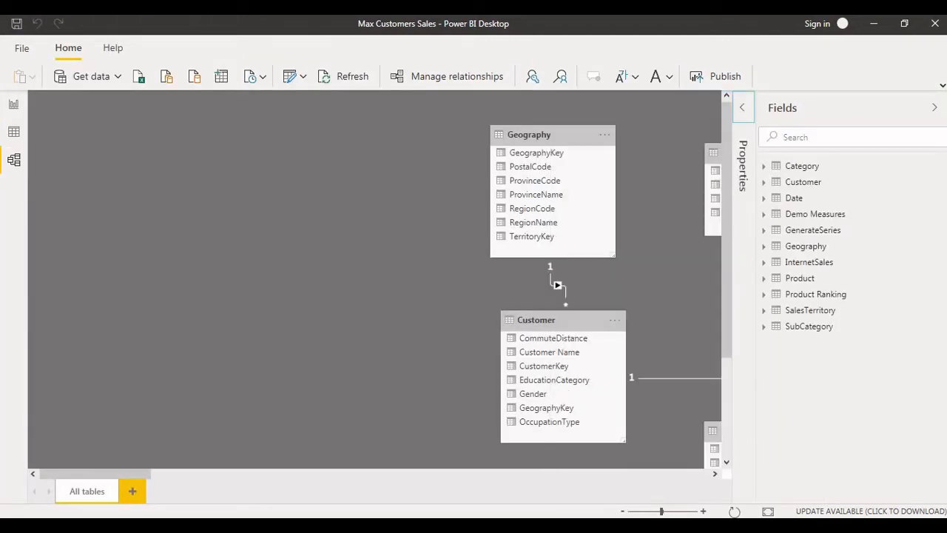
left_click(935, 108)
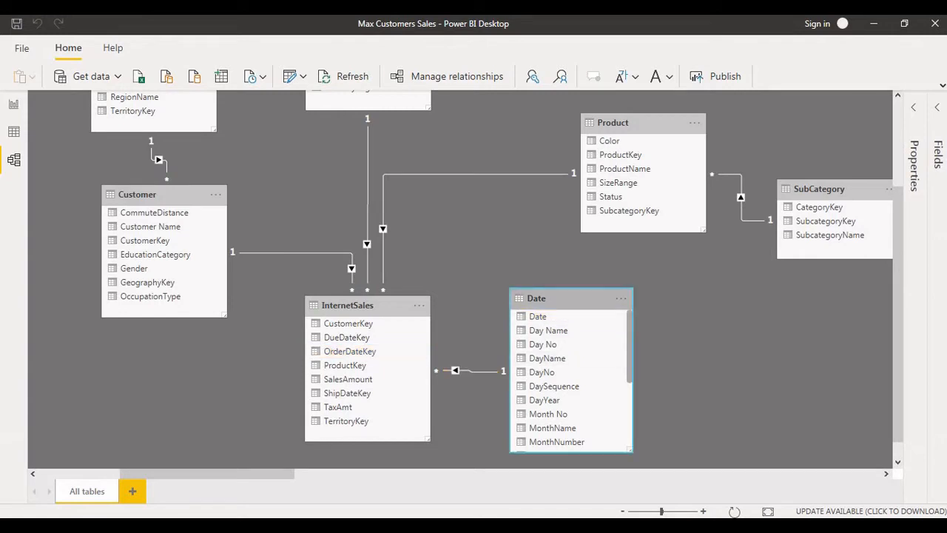
Step: Move the Date table up to just below Product in the relationship diagram and look over the linked tables
left_click_drag(566, 298, 570, 250)
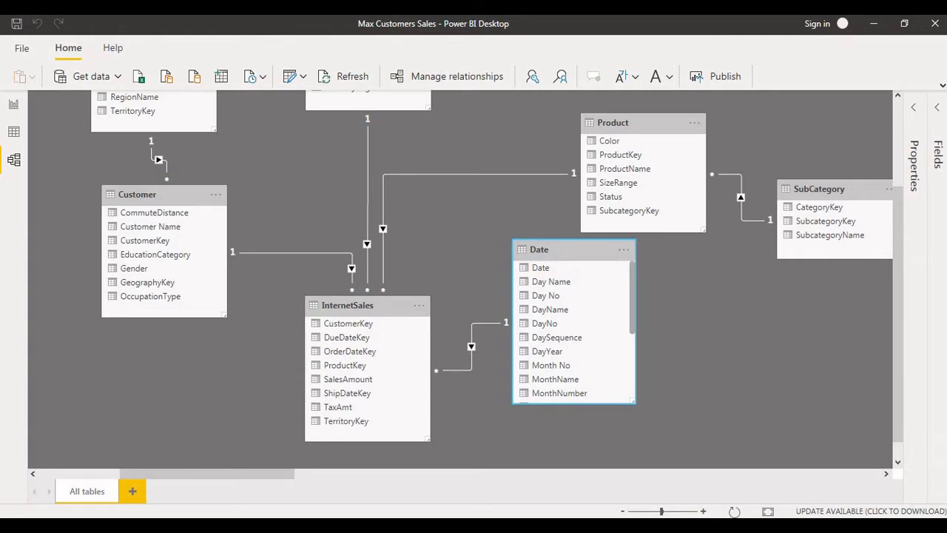
left_click_drag(473, 281, 496, 398)
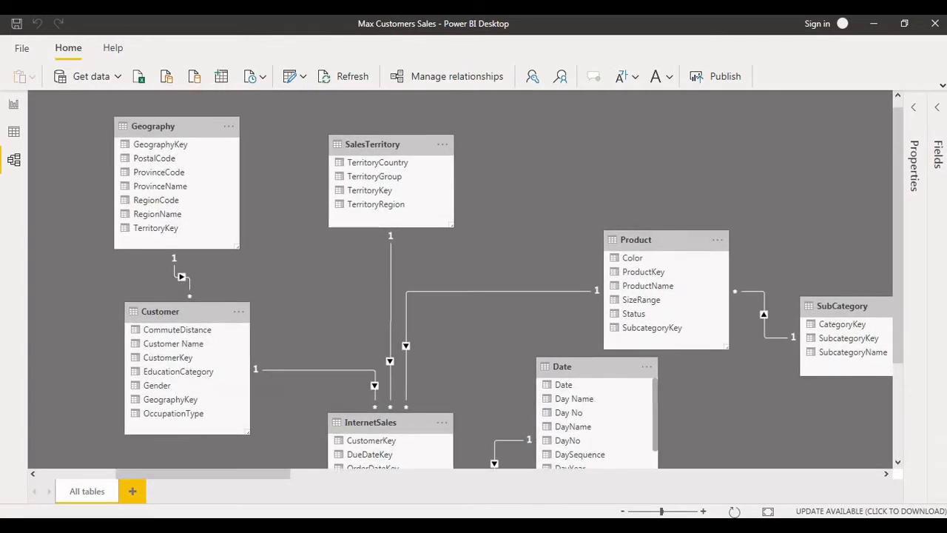
scroll(460, 280, "right", 2)
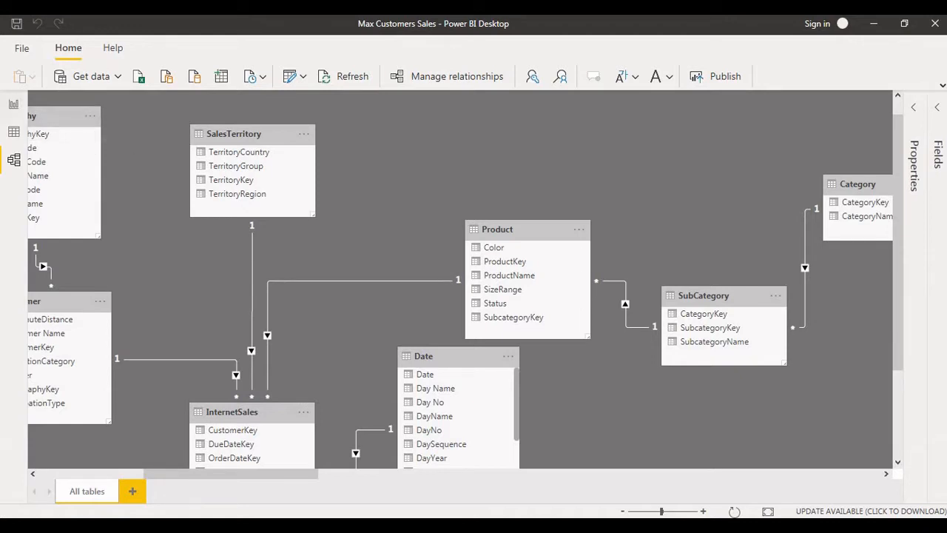
Step: Return to the Ranking_1 report page and examine the customer table's TotalSales and rank columns down to about rank 53
left_click(13, 105)
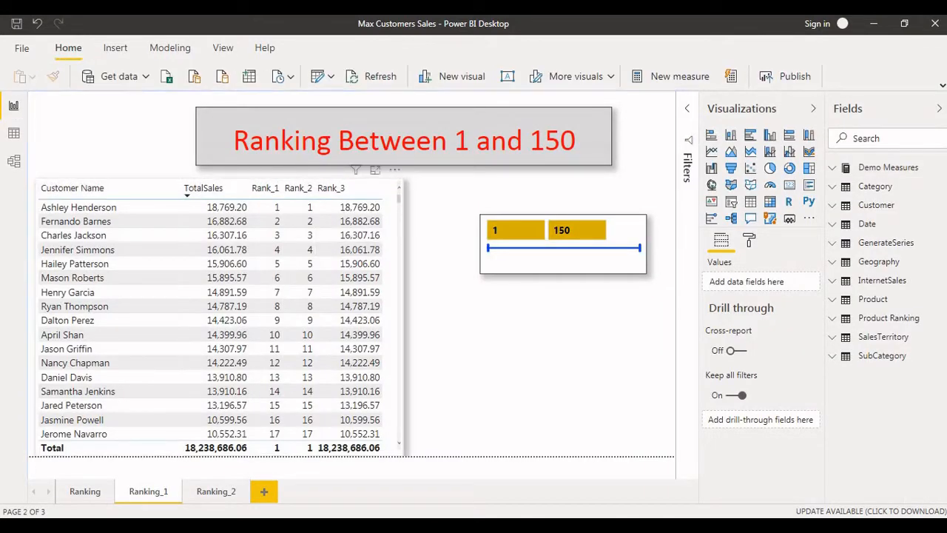
left_click(388, 311)
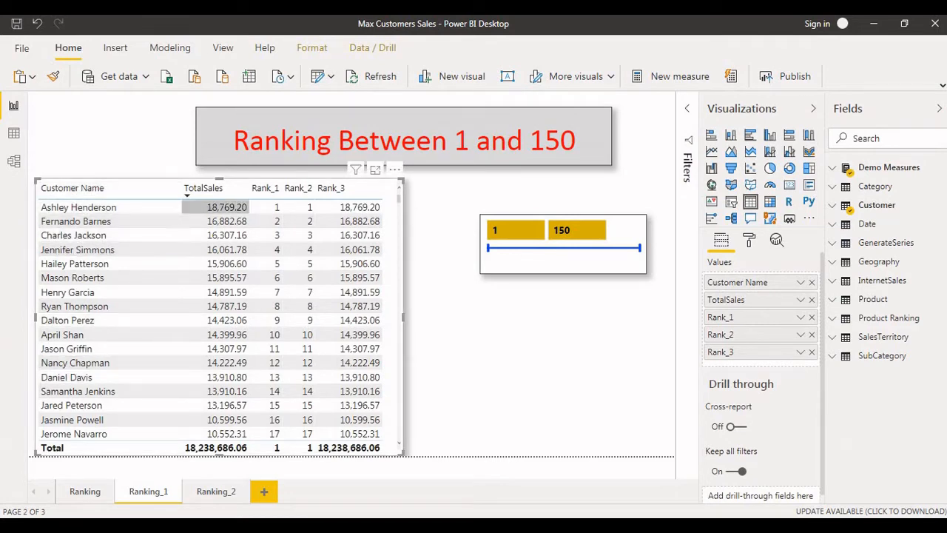
scroll(215, 275, "down", 3)
scroll(214, 278, "down", 15)
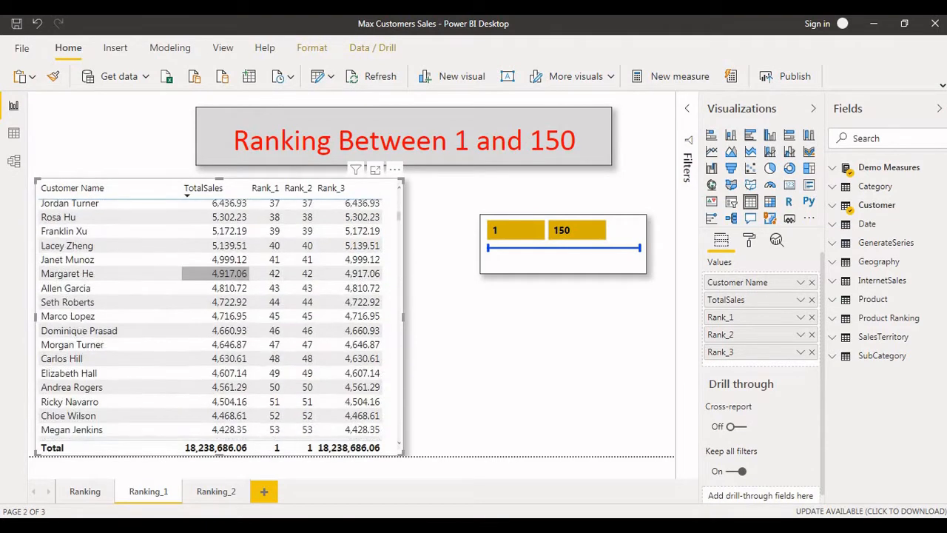
scroll(214, 288, "up", 4)
scroll(215, 287, "up", 15)
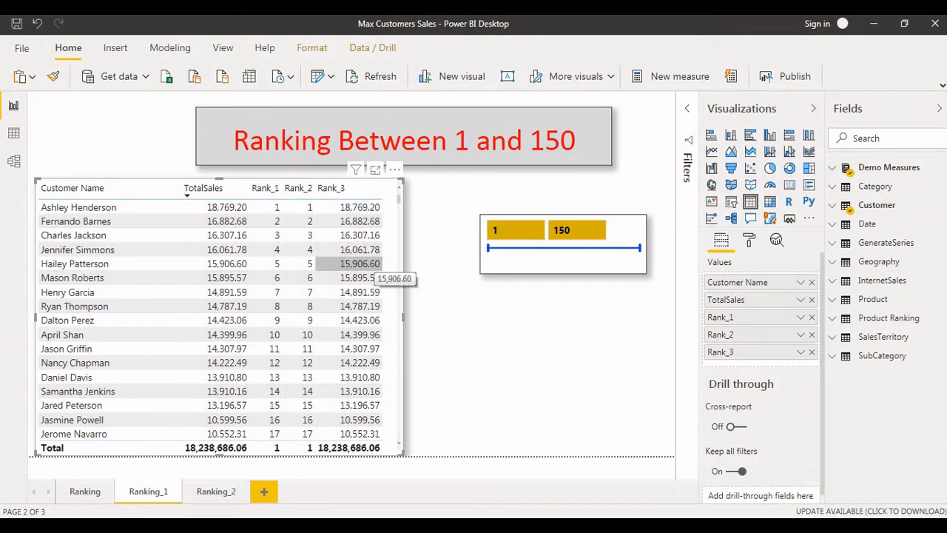
left_click(446, 302)
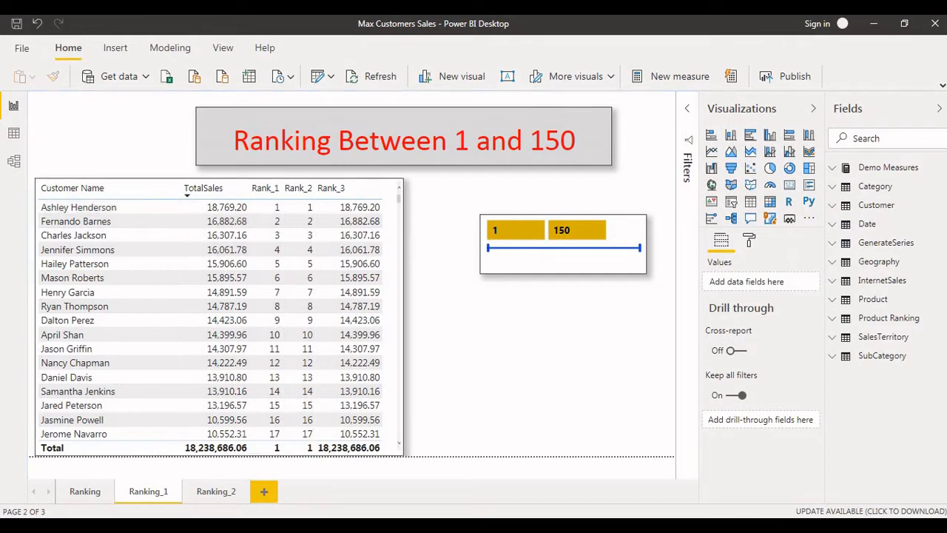
Step: Capture the report canvas with the Snipping Tool and enlarge the snip window to fill the screen
key("super")
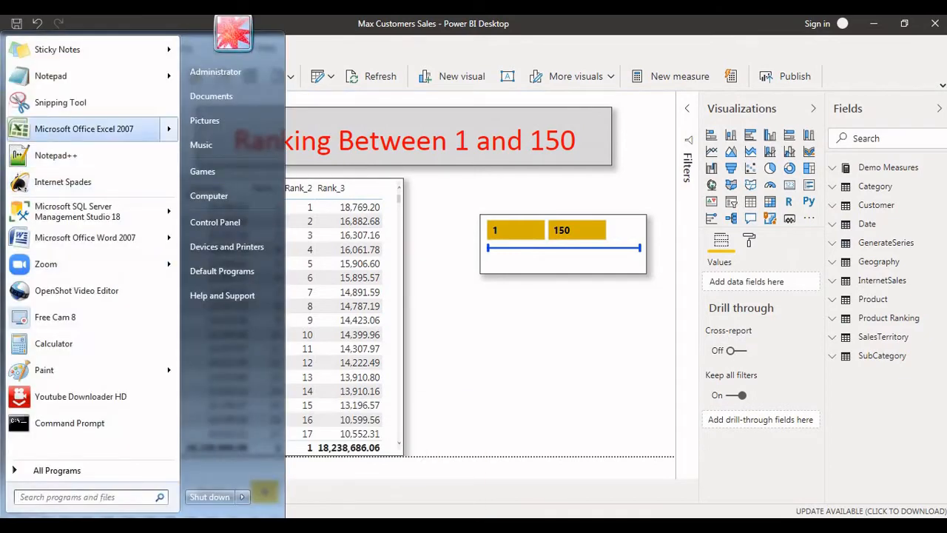
left_click(61, 103)
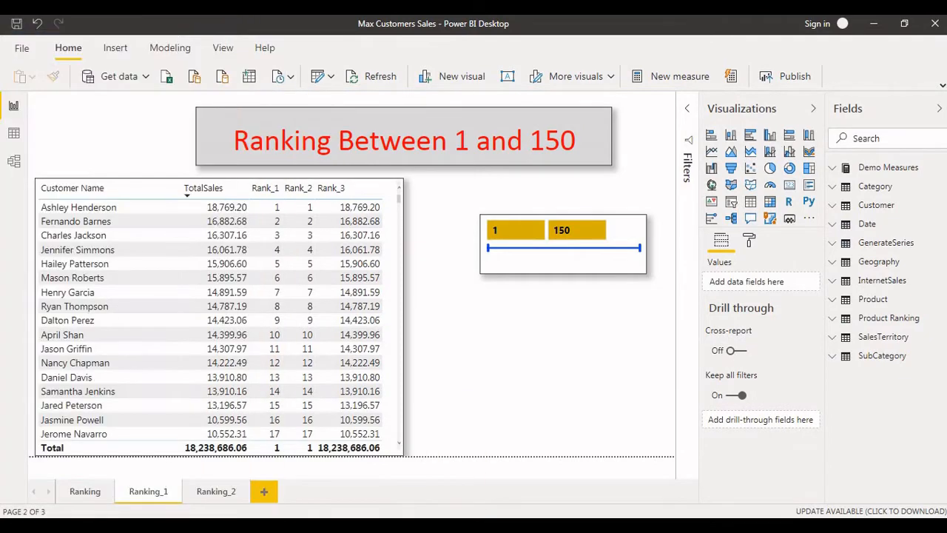
left_click_drag(30, 87, 672, 459)
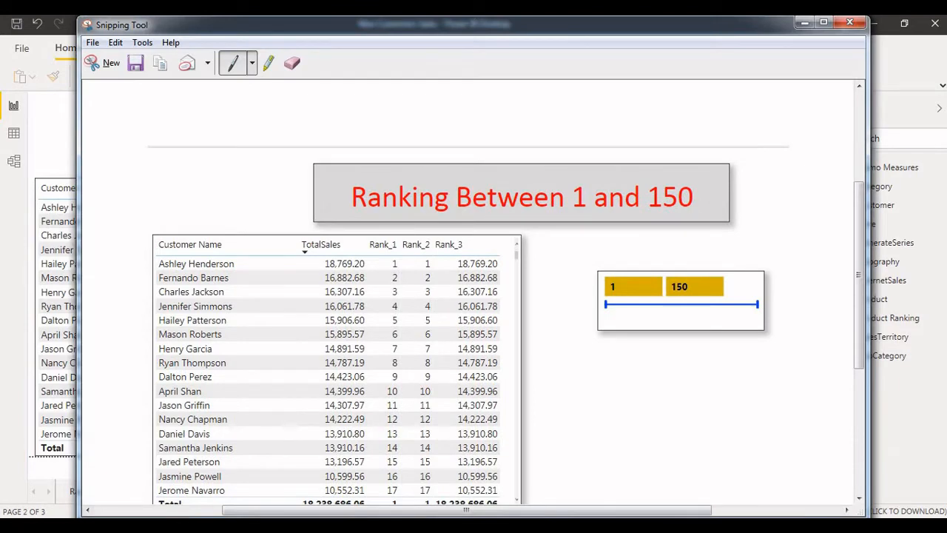
left_click_drag(207, 29, 201, 15)
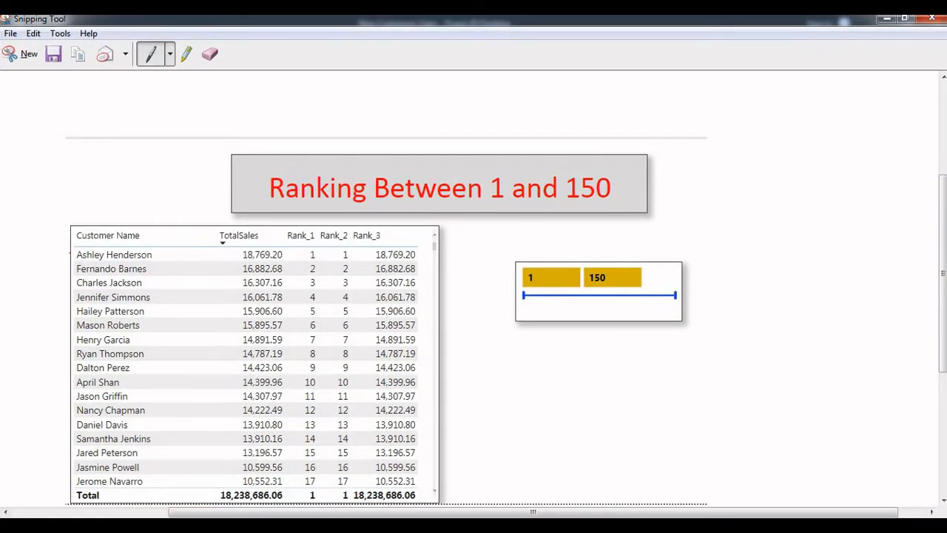
Step: With the red pen, underline the first three customer rows, circle the Rank_1 heading and mark its column with a vertical line
left_click_drag(70, 251, 281, 271)
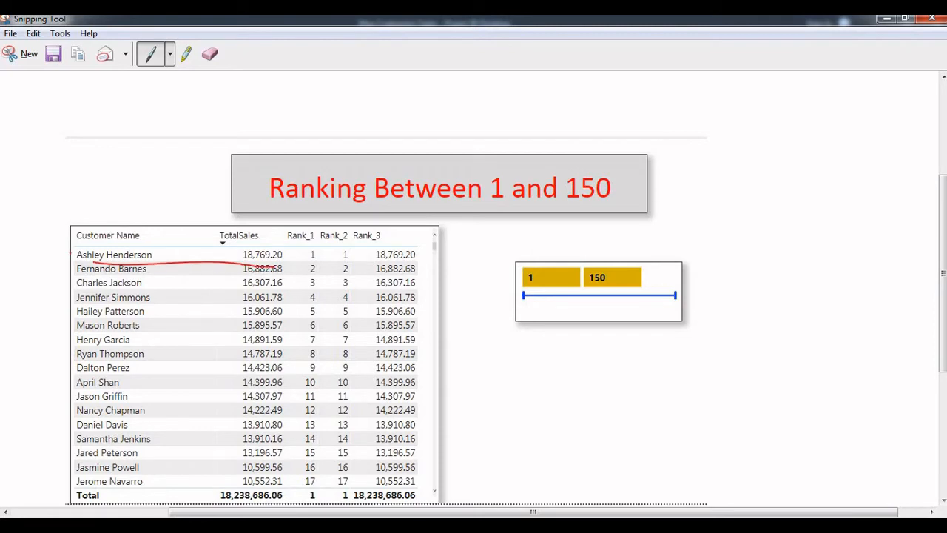
left_click_drag(135, 278, 254, 275)
left_click_drag(148, 290, 237, 296)
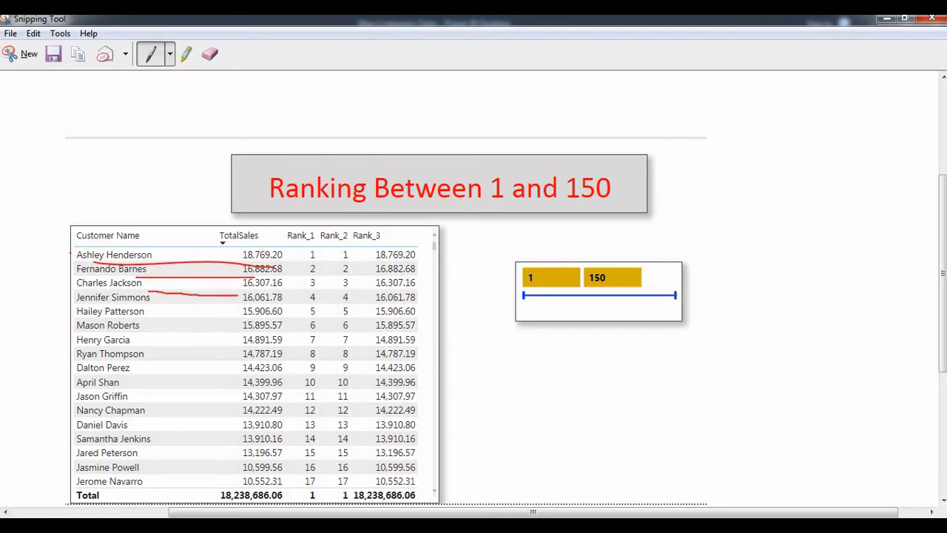
mouse_move(290, 244)
left_mouse_down()
mouse_move(320, 242)
mouse_move(305, 222)
mouse_move(277, 222)
mouse_move(283, 245)
mouse_move(293, 246)
left_mouse_up()
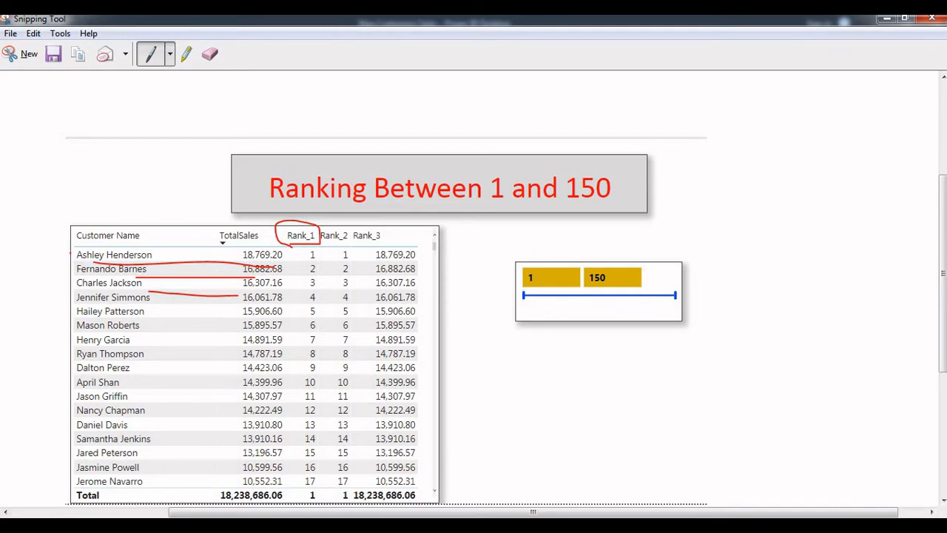
left_click_drag(299, 254, 292, 461)
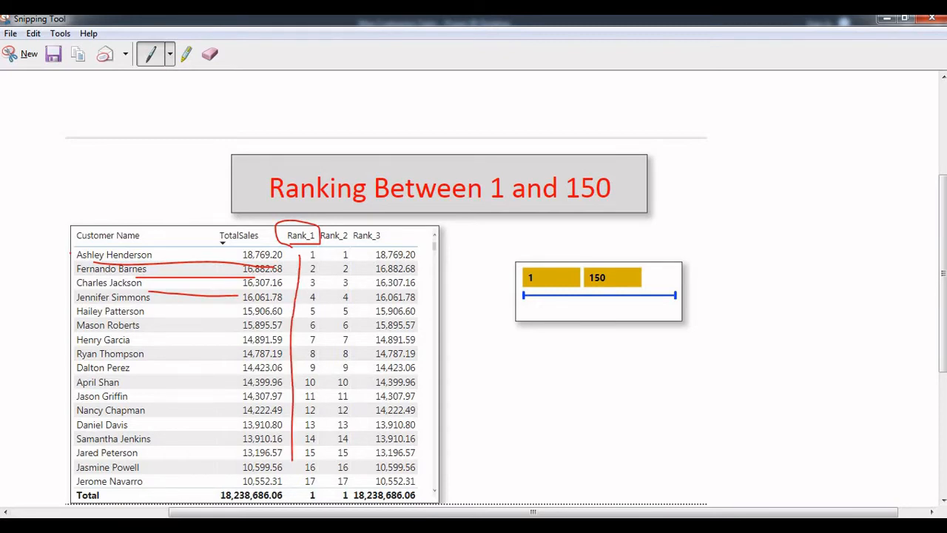
Step: Circle the Rank_2 heading and the ranking slicer in red, and mark the first Rank_2 value
mouse_move(347, 251)
left_mouse_down()
mouse_move(348, 238)
mouse_move(328, 222)
mouse_move(316, 239)
mouse_move(332, 252)
mouse_move(316, 234)
left_mouse_up()
mouse_move(568, 238)
left_mouse_down()
mouse_move(601, 234)
mouse_move(692, 311)
mouse_move(564, 368)
mouse_move(501, 283)
mouse_move(583, 237)
left_mouse_up()
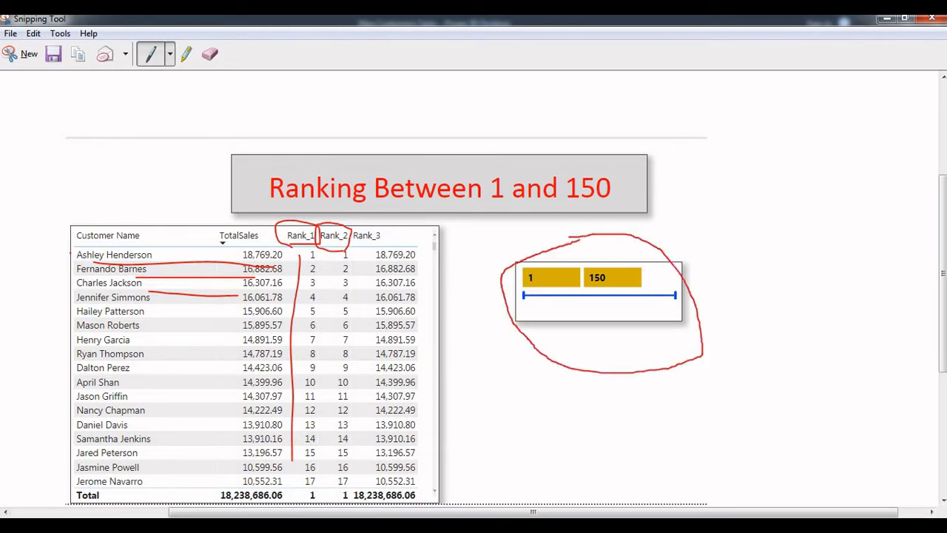
left_click_drag(342, 247, 342, 261)
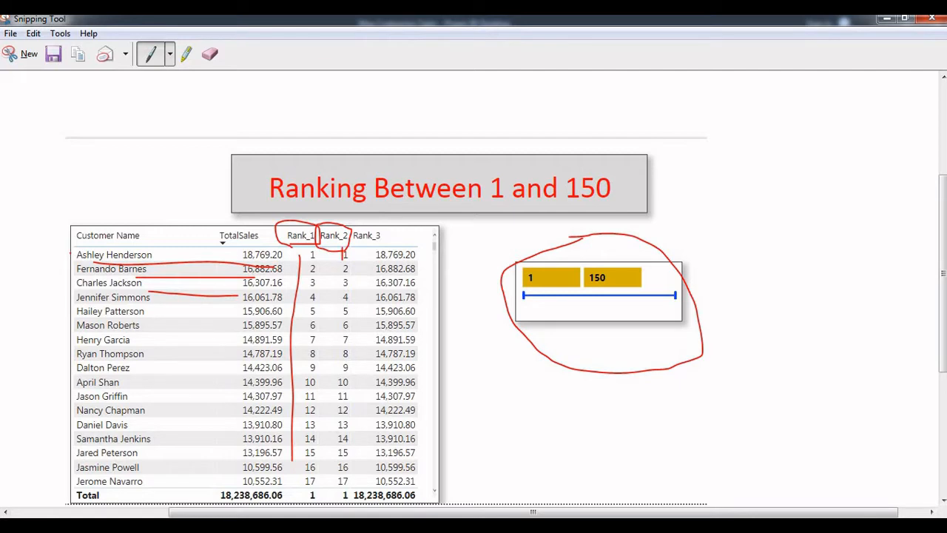
Step: Circle the Rank_3 heading, mark its sales values with pen strokes, and go back to the Power BI report
mouse_move(359, 247)
left_mouse_down()
mouse_move(394, 240)
mouse_move(361, 225)
mouse_move(350, 243)
left_mouse_up()
left_click_drag(425, 253, 426, 377)
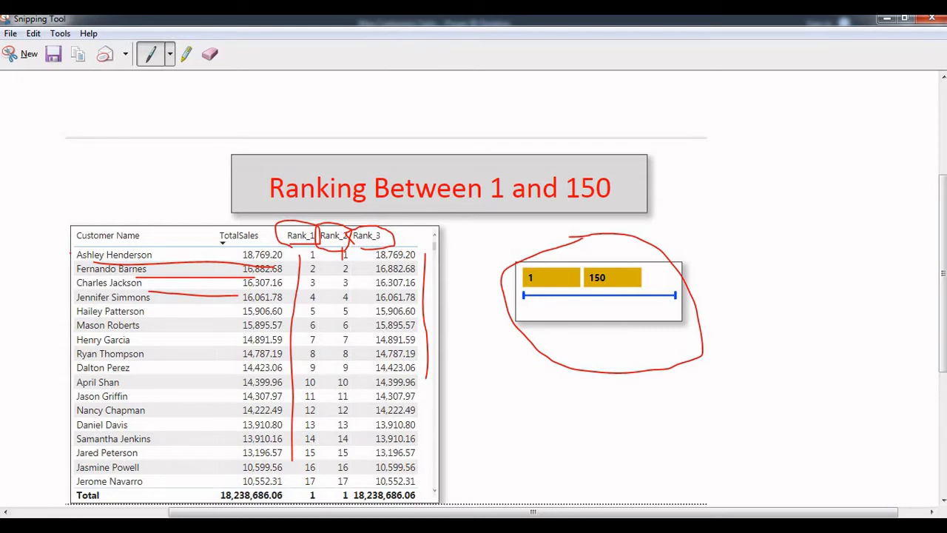
left_click_drag(371, 261, 412, 266)
left_click_drag(352, 145, 403, 145)
left_click(363, 525)
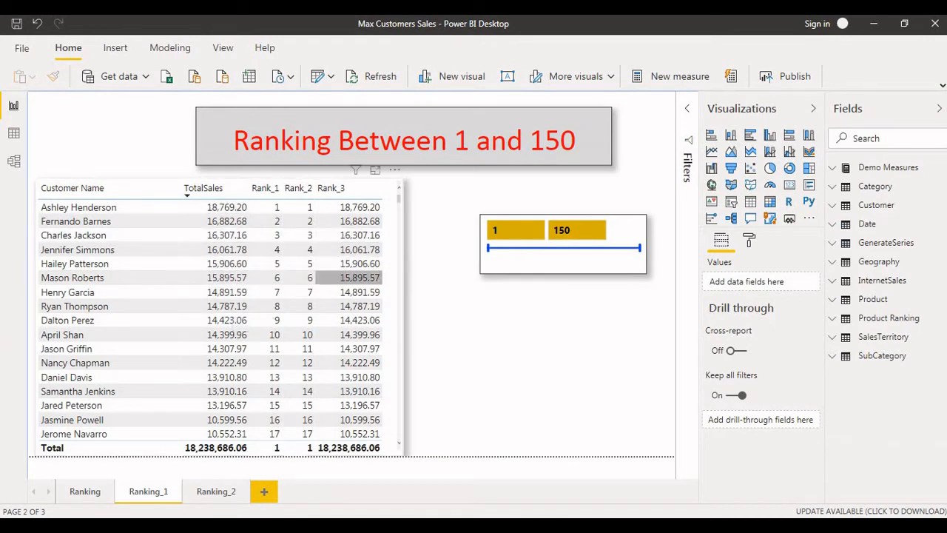
Step: Review the Rank_1, Rank_2 and Rank_3 values in the customer table down to rank 99
left_click(399, 311)
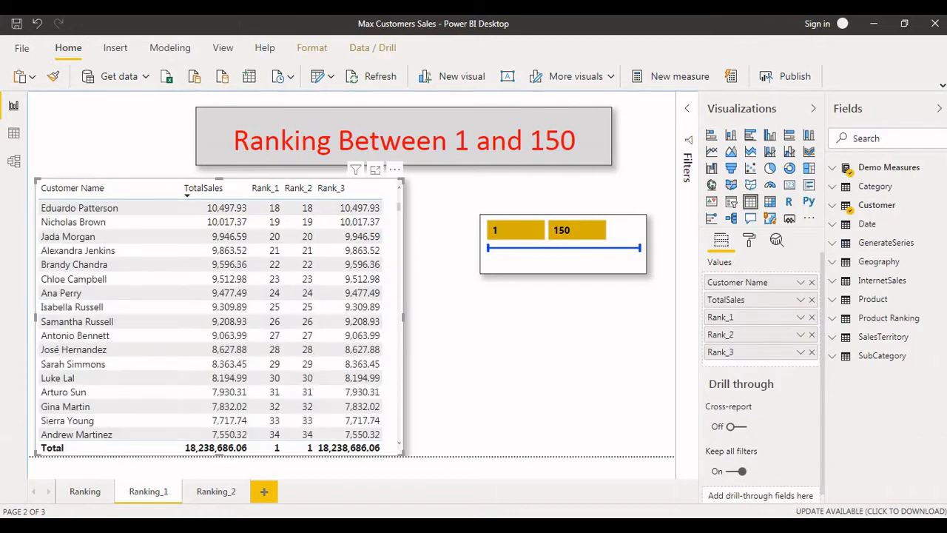
scroll(215, 318, "up", 5)
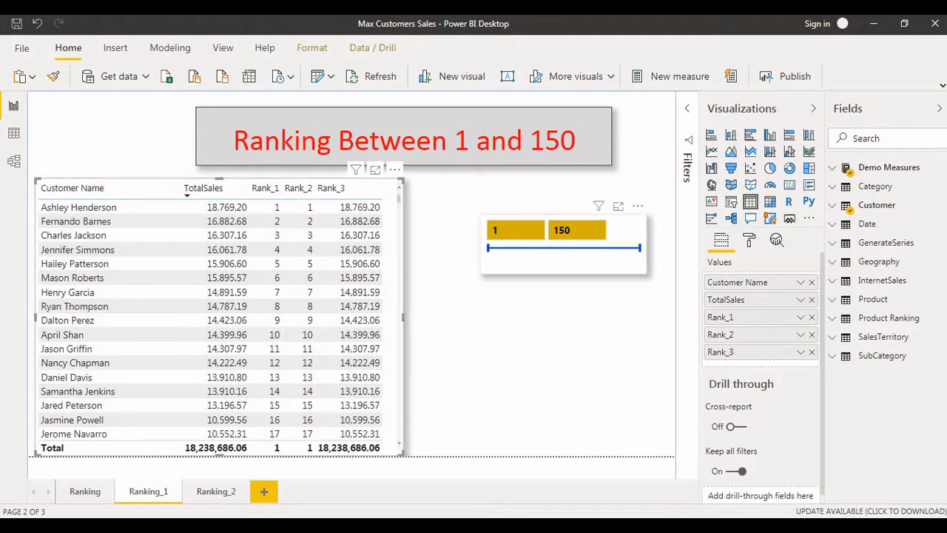
scroll(348, 277, "down", 12)
scroll(348, 278, "down", 16)
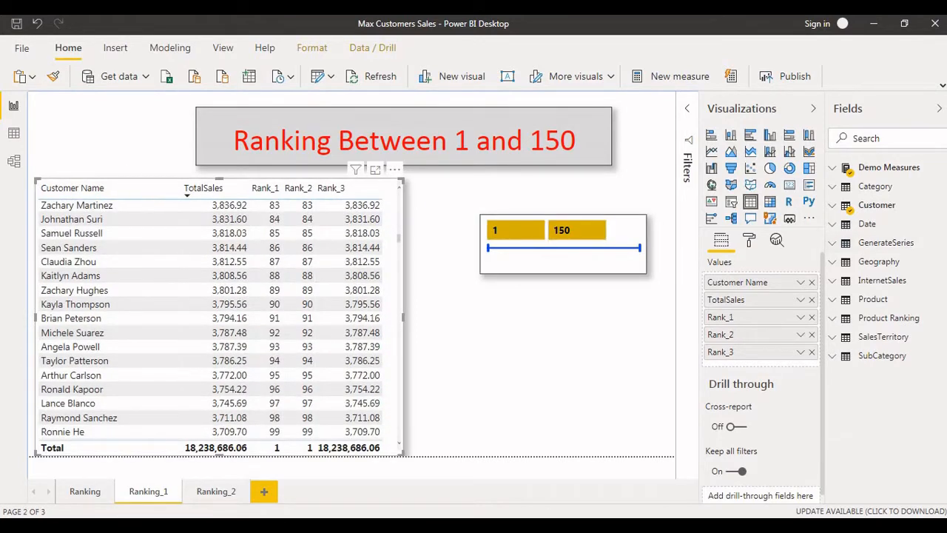
Step: Show the GenerateSeries table's data, enlarge its GENERATESERIES(1,150,1) formula to read it, and look through the Ranking values
left_click(14, 133)
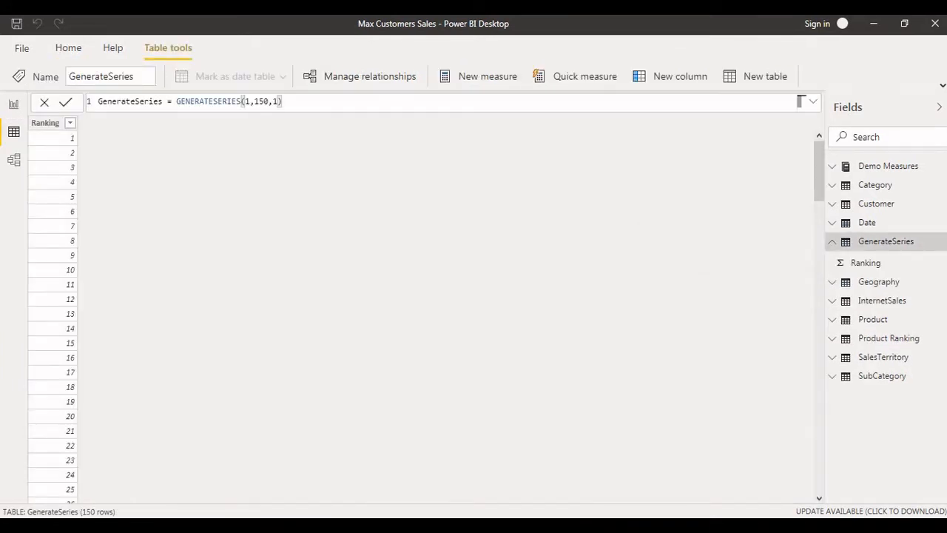
scroll(318, 102, "up", 2)
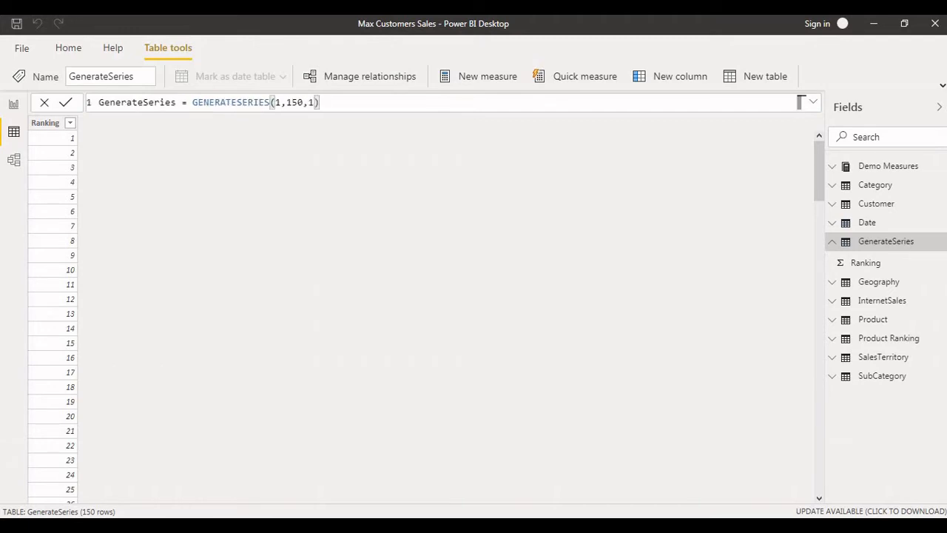
scroll(318, 102, "up", 1)
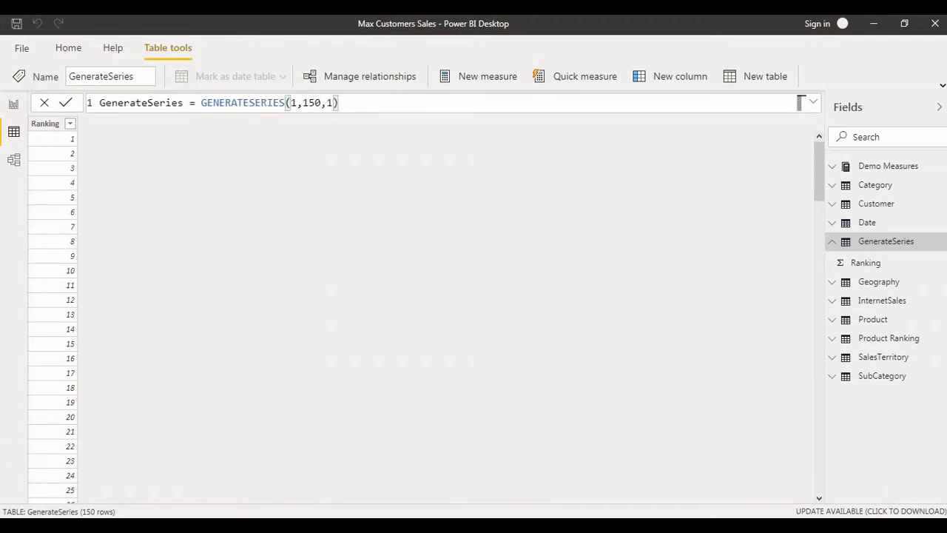
double_click(330, 102)
left_click_drag(819, 171, 819, 461)
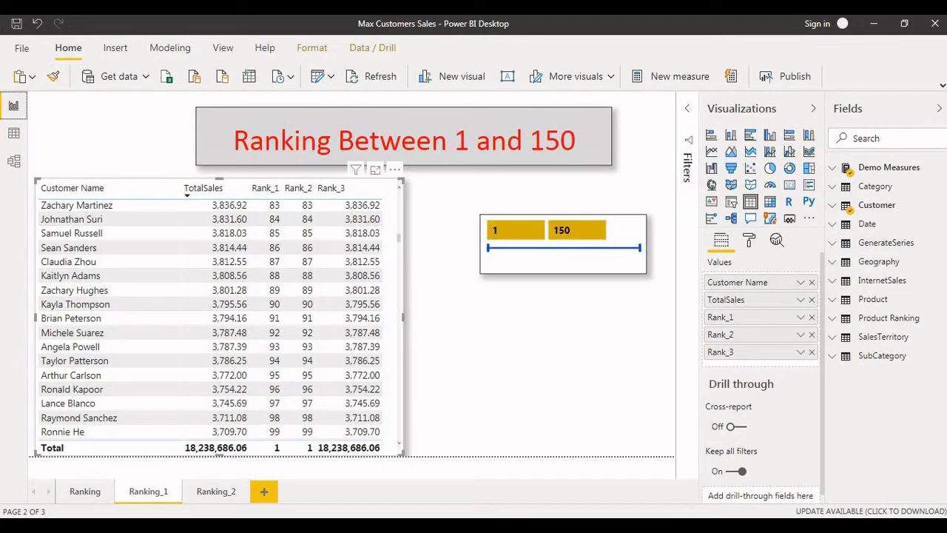
Step: Bring the report's customer table back to its first rows and set the ranking slicer's upper limit to 16
left_click(518, 336)
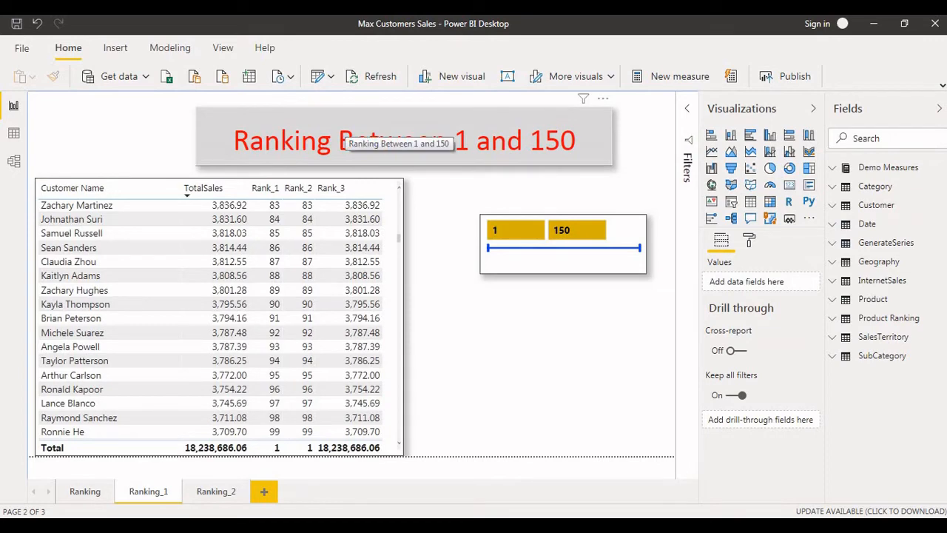
scroll(218, 318, "up", 7)
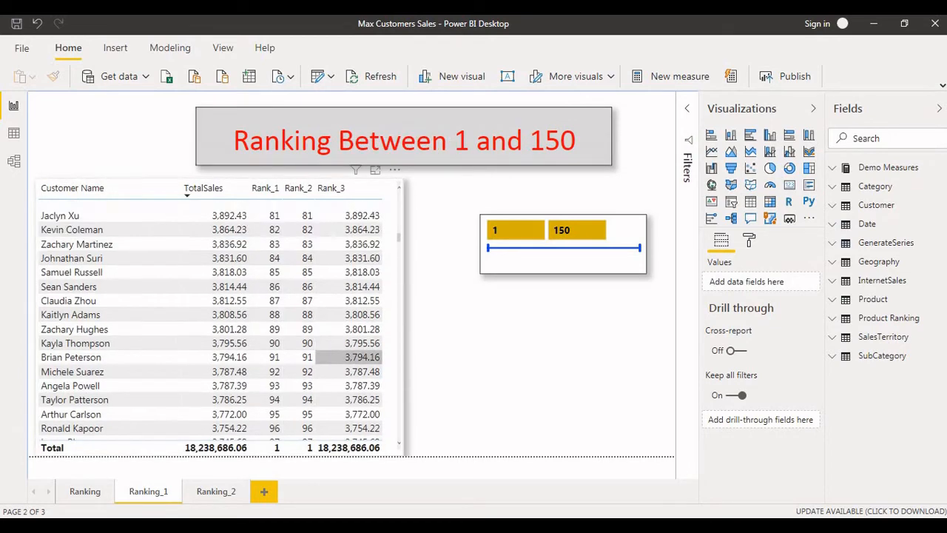
scroll(219, 318, "up", 20)
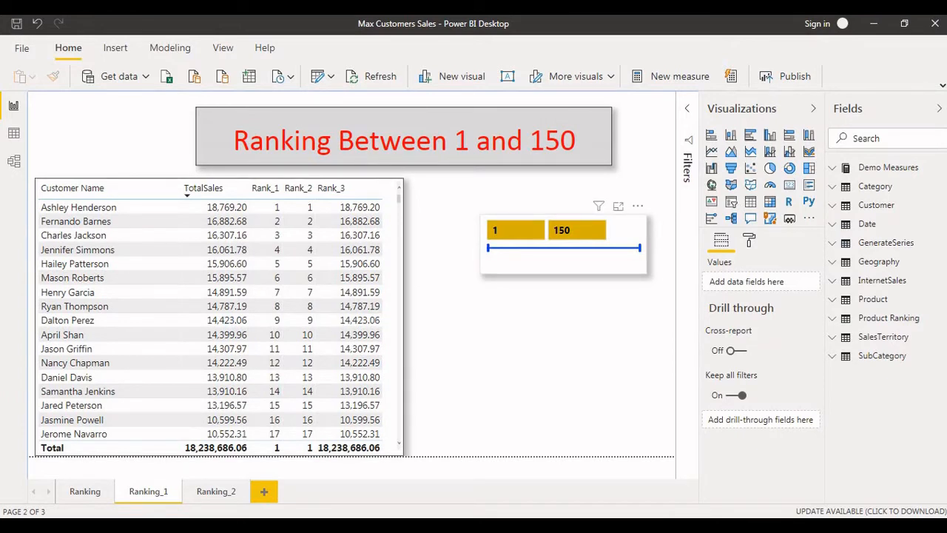
left_click_drag(641, 248, 504, 248)
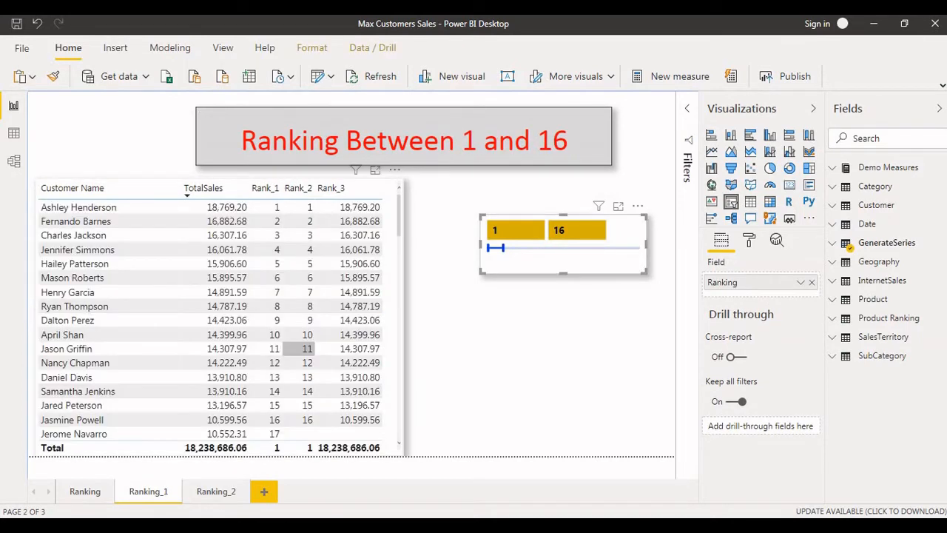
Step: Raise the ranking slicer's upper limit to 33 and check the customer table's Rank_2 and Rank_3 values around that rank
scroll(220, 320, "down", 2)
scroll(220, 319, "up", 2)
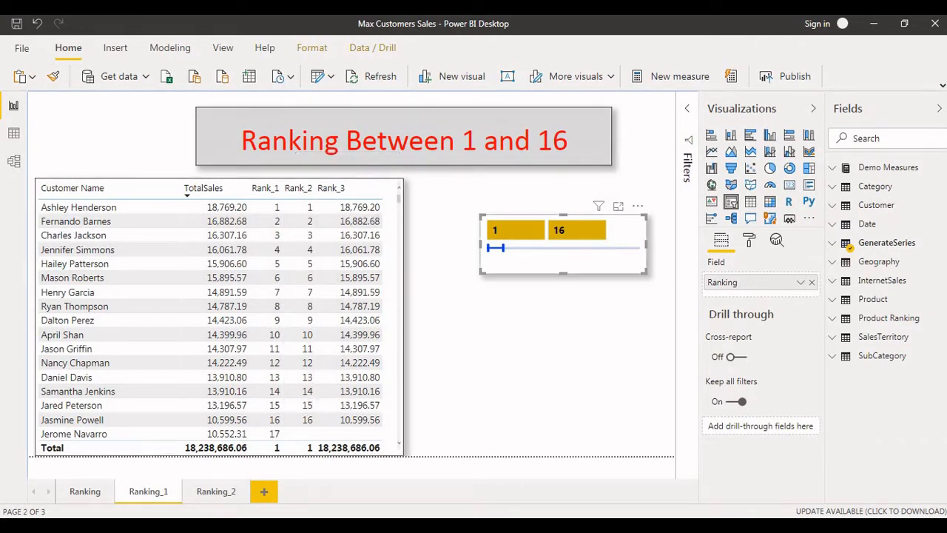
left_click_drag(496, 248, 520, 248)
scroll(214, 319, "down", 10)
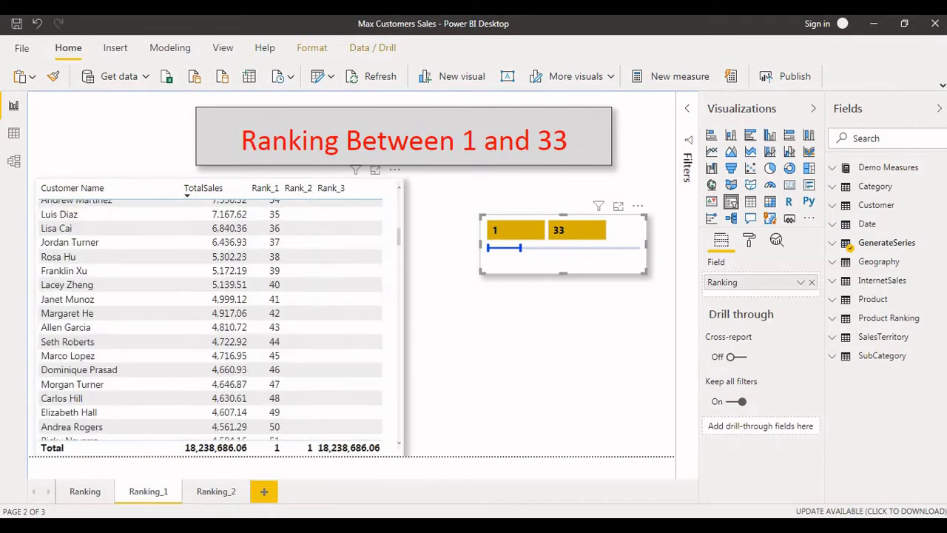
scroll(303, 325, "down", 2)
scroll(303, 340, "up", 6)
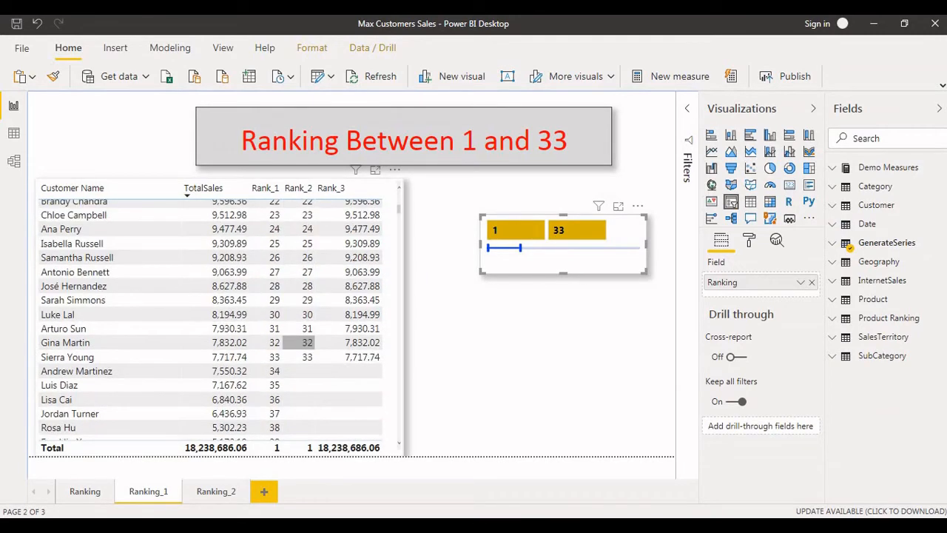
Step: Set the ranking slicer's lower limit to 15 and bring the table rows around rank 15 into view
left_click_drag(488, 248, 501, 247)
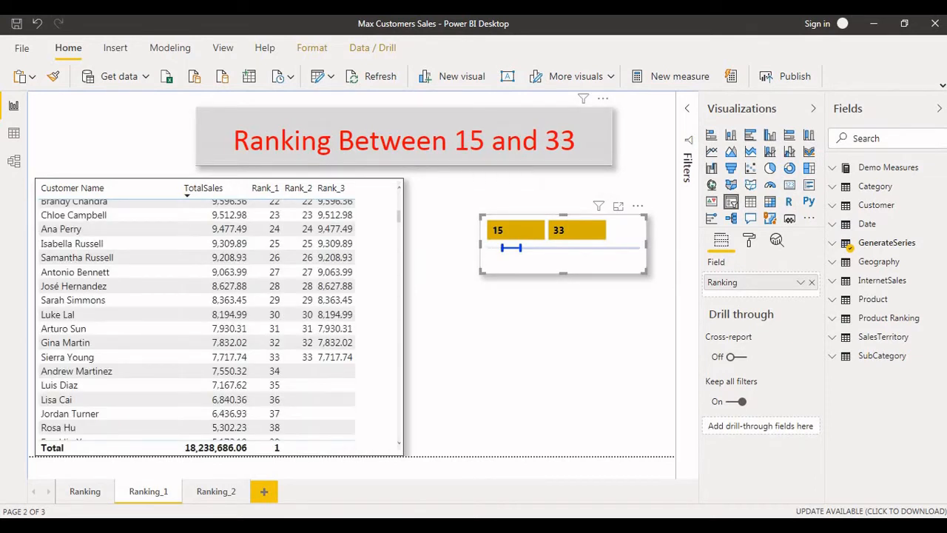
scroll(215, 318, "up", 8)
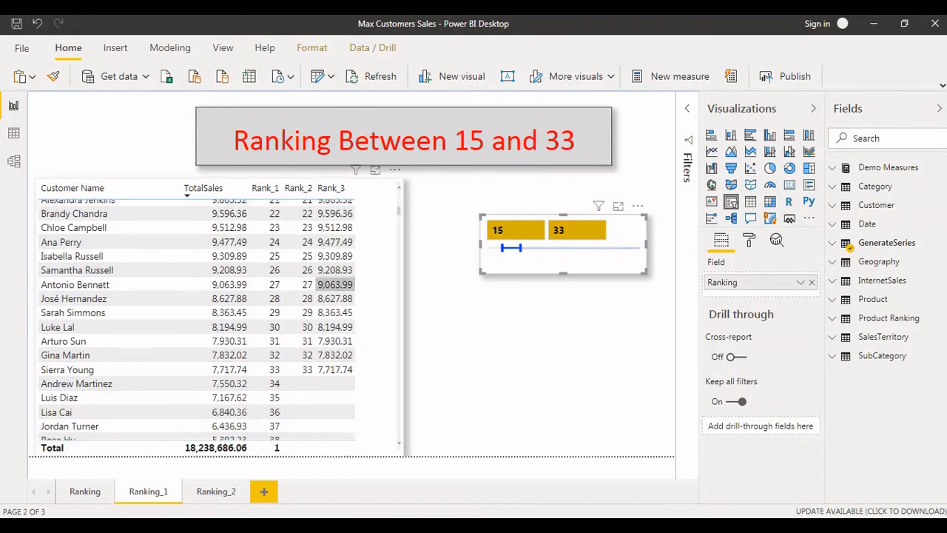
scroll(214, 318, "down", 2)
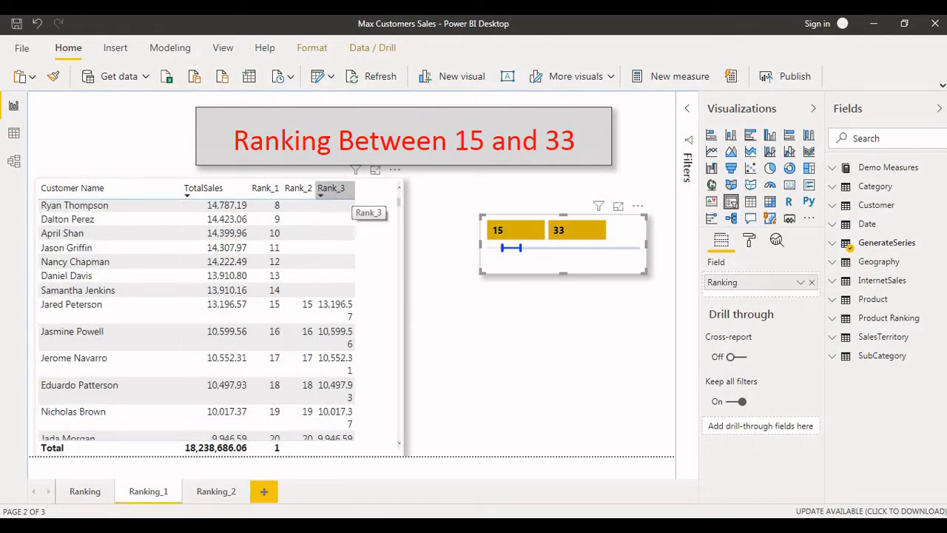
Step: Widen the table's Rank_3 column so its values fit on one line, and review the rows for ranks 15 to 33
left_click(331, 190)
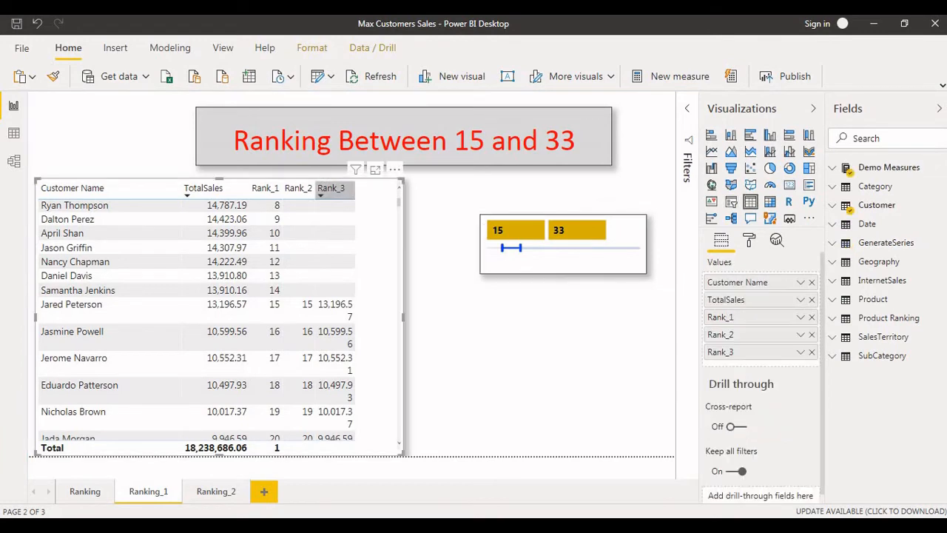
left_click_drag(356, 188, 369, 188)
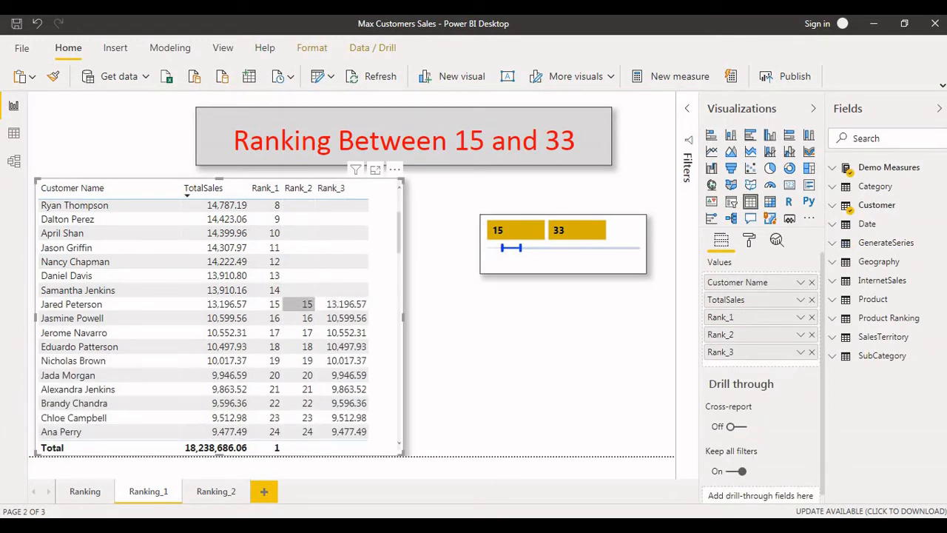
scroll(340, 308, "down", 4)
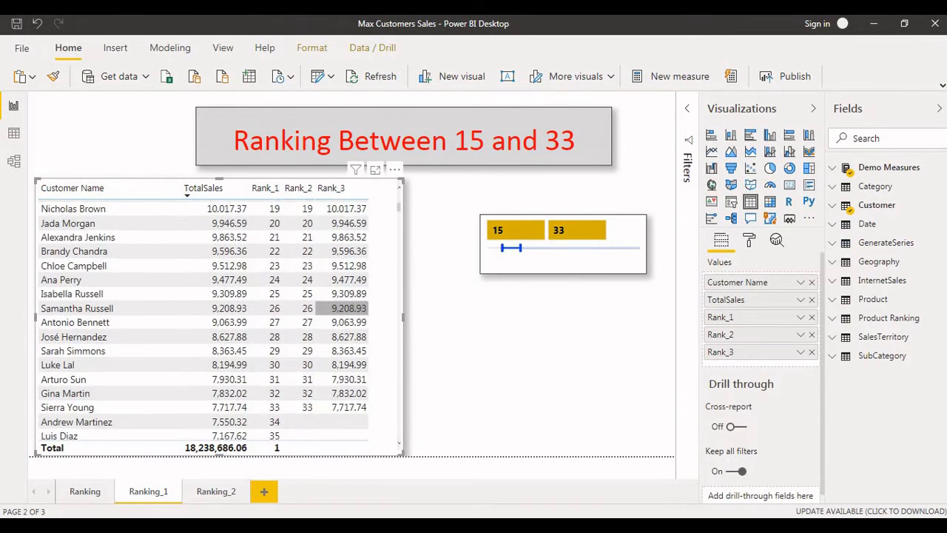
scroll(298, 407, "up", 2)
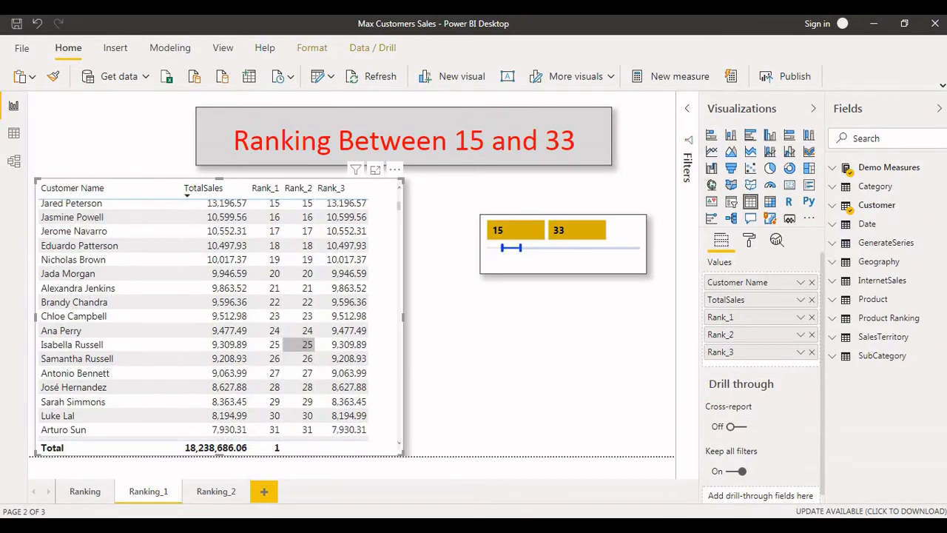
scroll(307, 344, "up", 4)
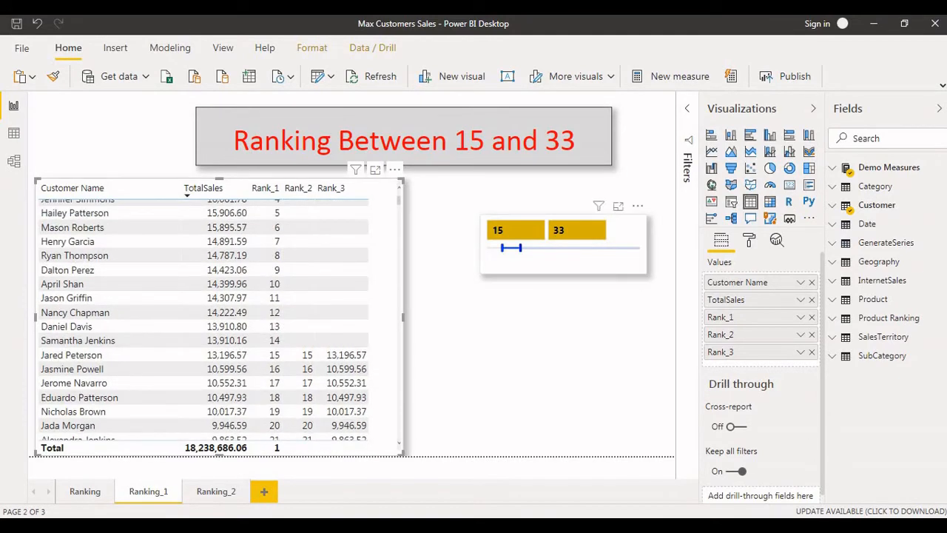
Step: Set the ranking slicer's range to 96 through 111 and review the matching rows in the customer table
left_click_drag(521, 248, 601, 248)
left_click_drag(503, 248, 585, 248)
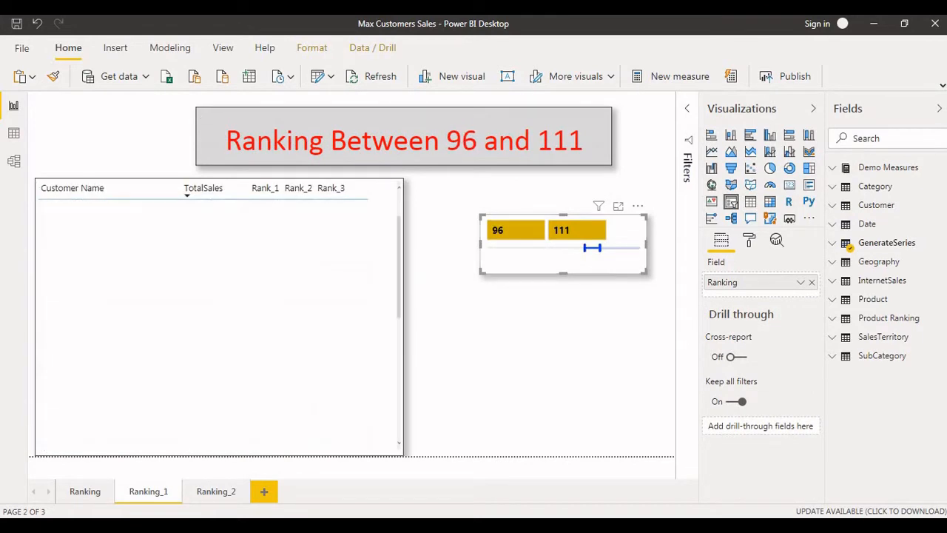
scroll(219, 318, "down", 5)
scroll(219, 319, "down", 13)
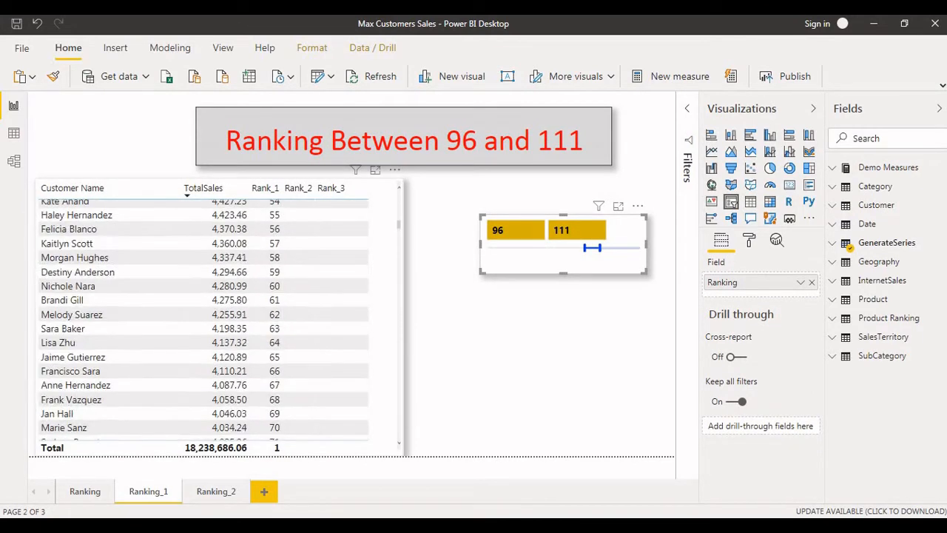
scroll(342, 304, "up", 2)
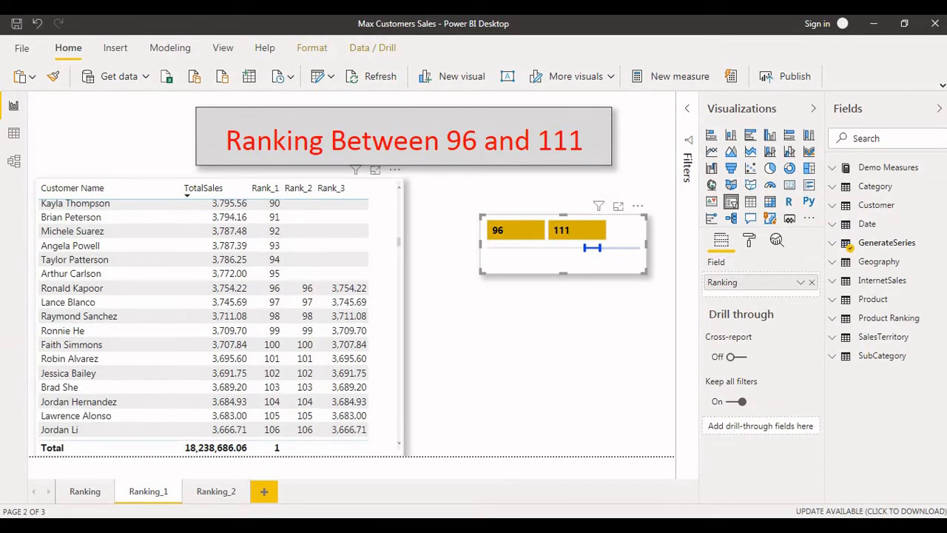
scroll(342, 311, "down", 2)
scroll(348, 322, "down", 1)
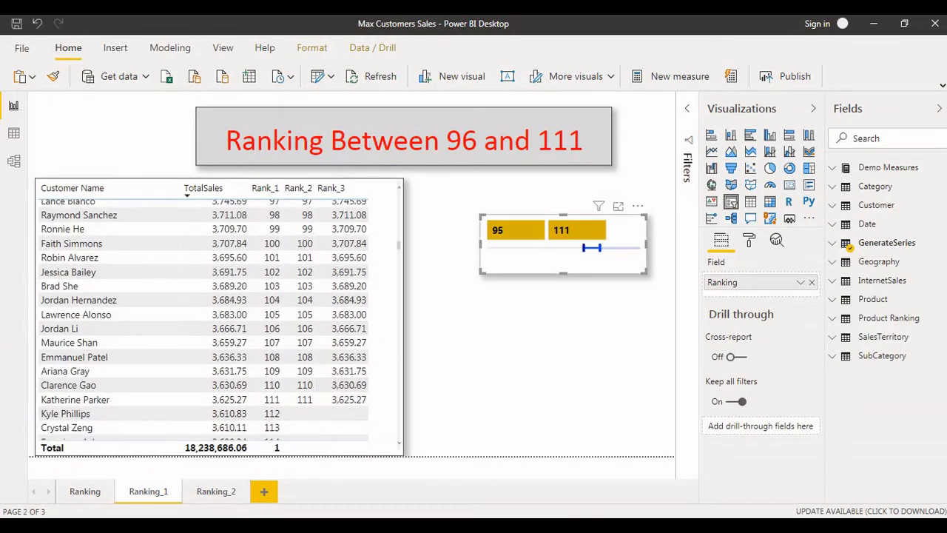
Step: Set the ranking slicer's range to 34 through 44 and find those ranks in the customer table
left_click_drag(584, 248, 523, 248)
left_click_drag(599, 248, 527, 248)
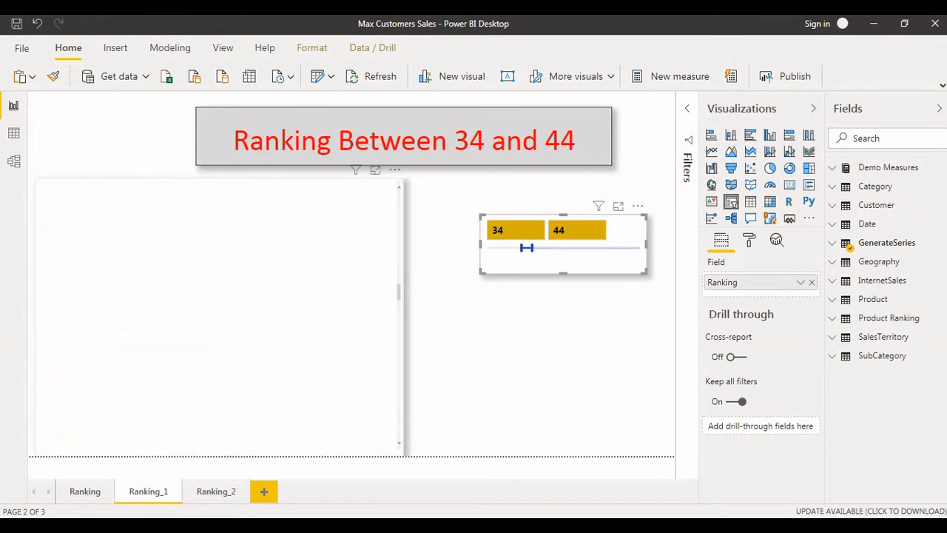
scroll(341, 315, "down", 7)
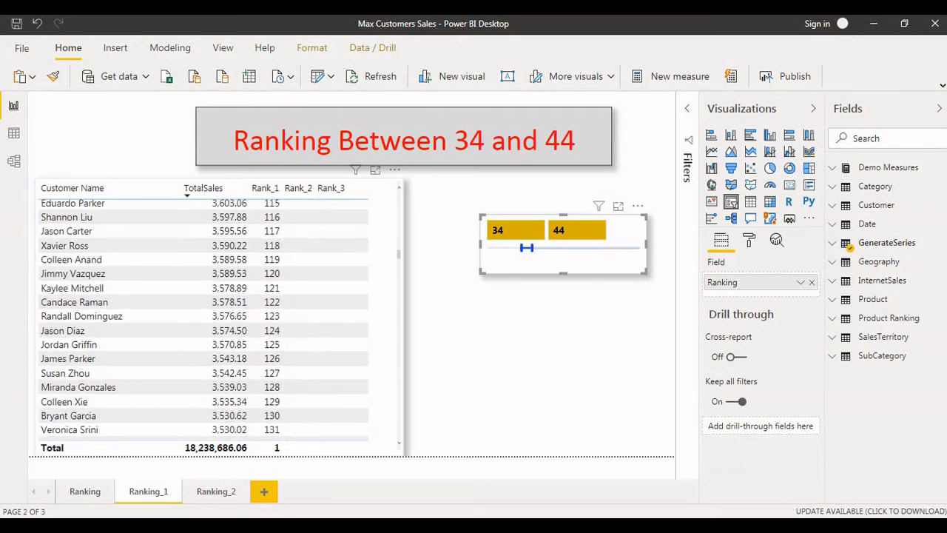
scroll(342, 315, "down", 2)
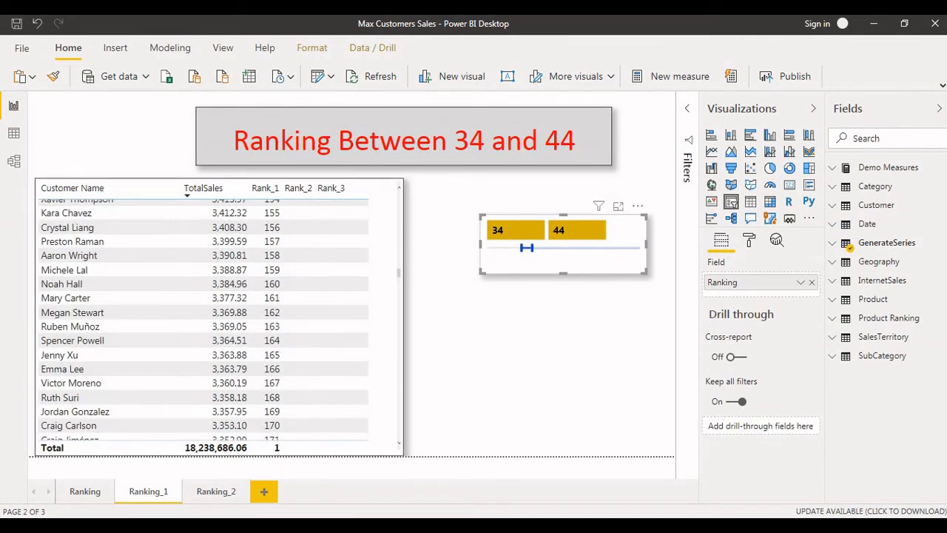
scroll(342, 315, "down", 3)
scroll(220, 320, "up", 15)
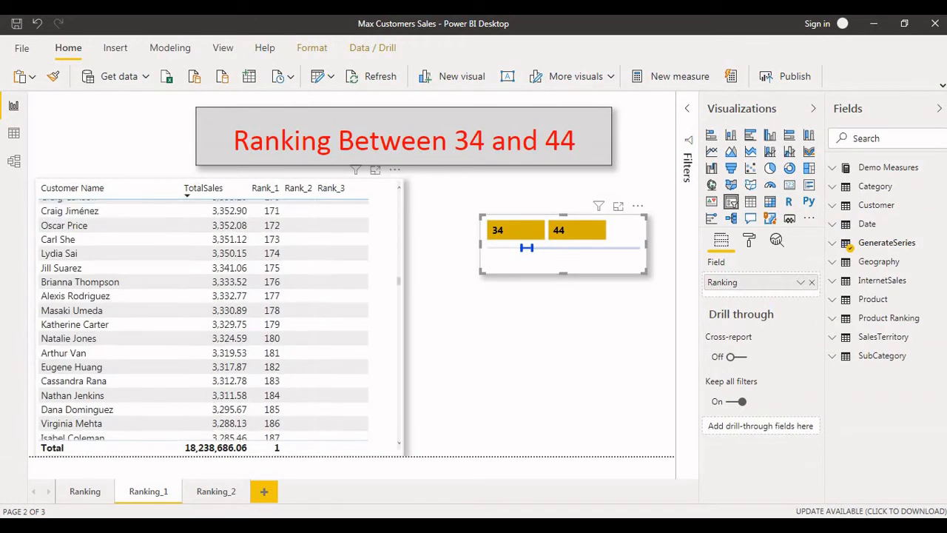
scroll(220, 320, "up", 14)
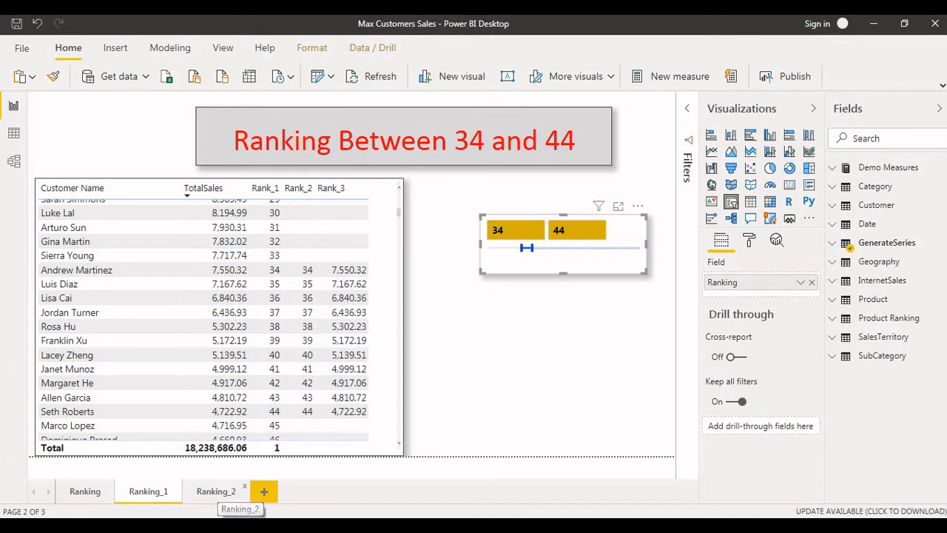
Step: Open the Ranking_2 page, set its slicer range to 13 through 60, and view the table down to its last ranks
left_click(216, 491)
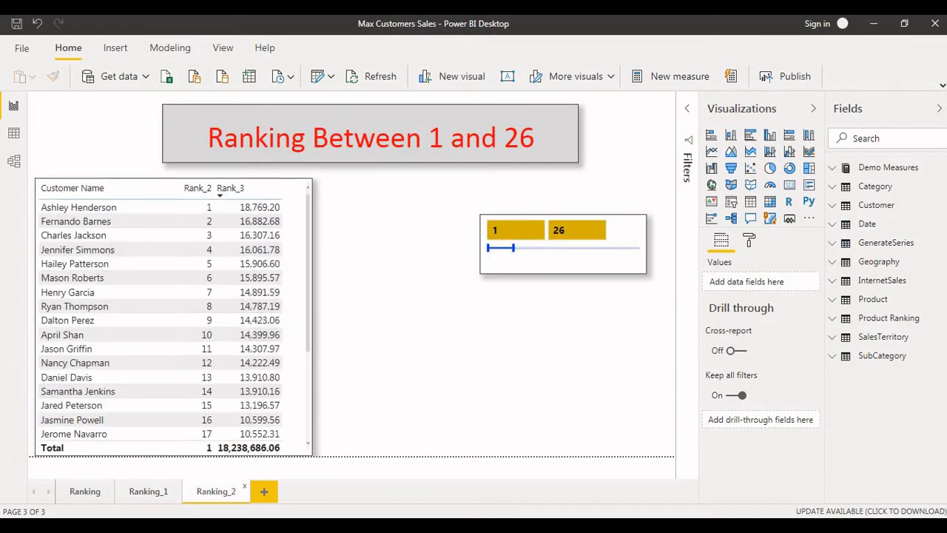
left_click_drag(488, 248, 506, 248)
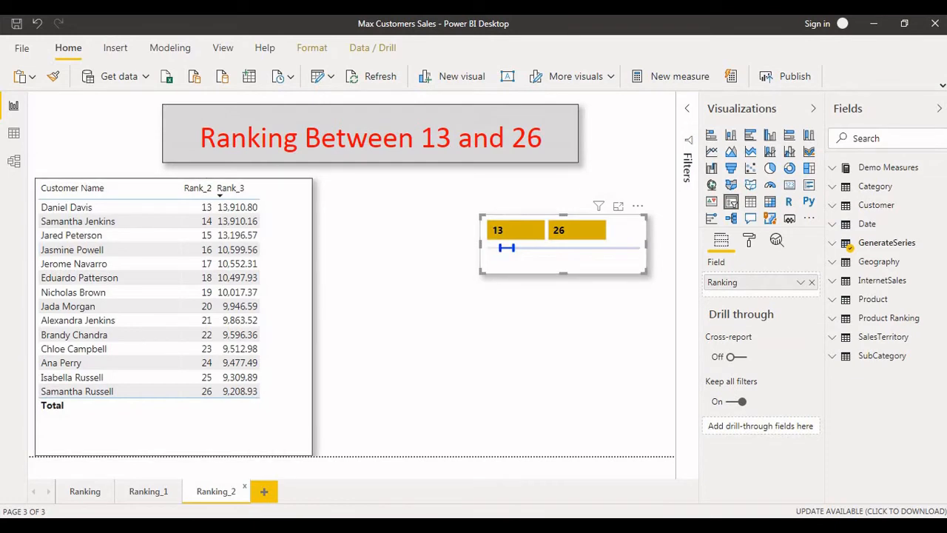
left_click_drag(511, 248, 548, 248)
scroll(237, 348, "down", 10)
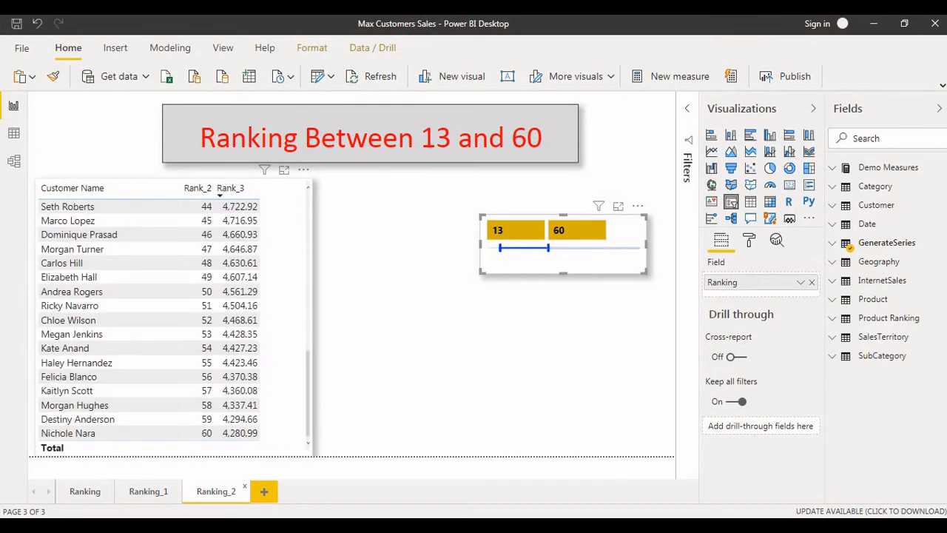
Step: Set the Ranking_2 page's slicer range to 45 through 104 and review the filtered customers from first to last row
left_click_drag(500, 248, 533, 248)
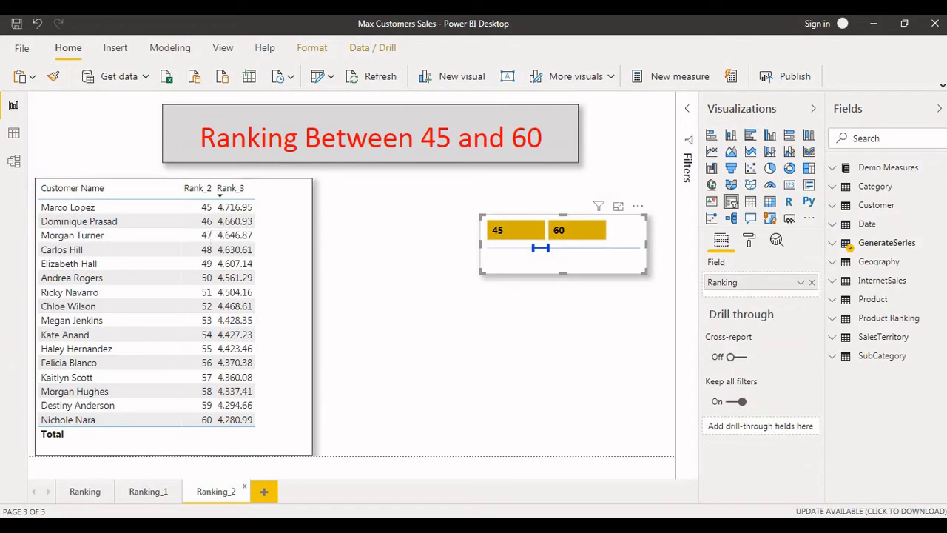
left_click_drag(548, 248, 593, 248)
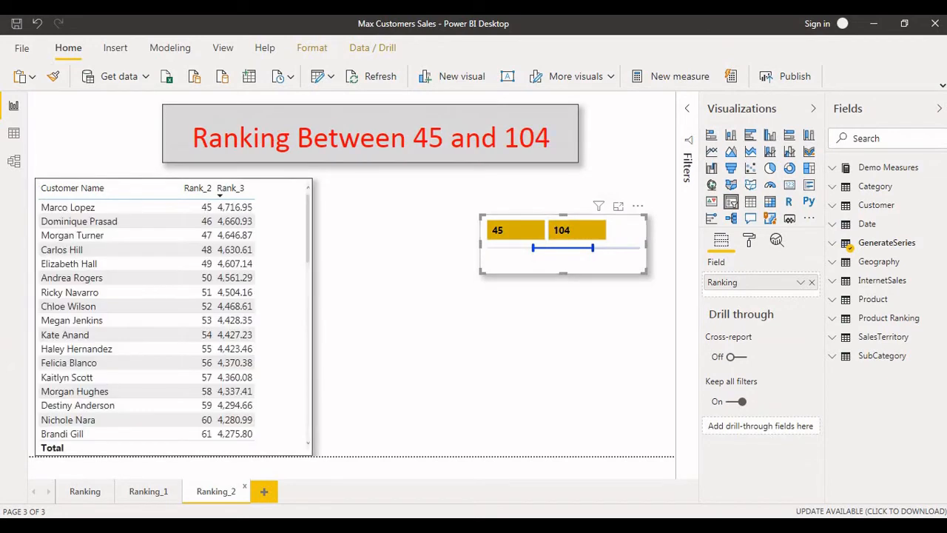
scroll(197, 305, "down", 12)
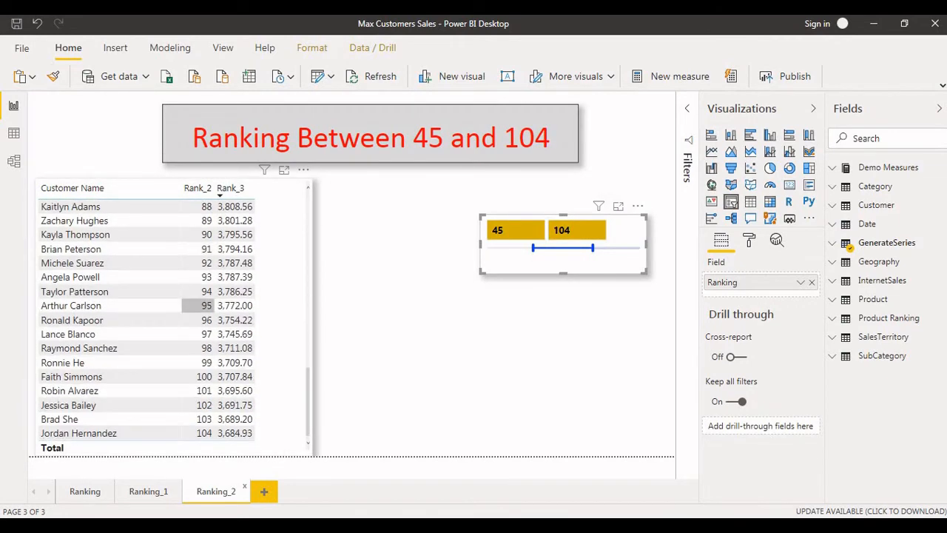
scroll(197, 306, "up", 12)
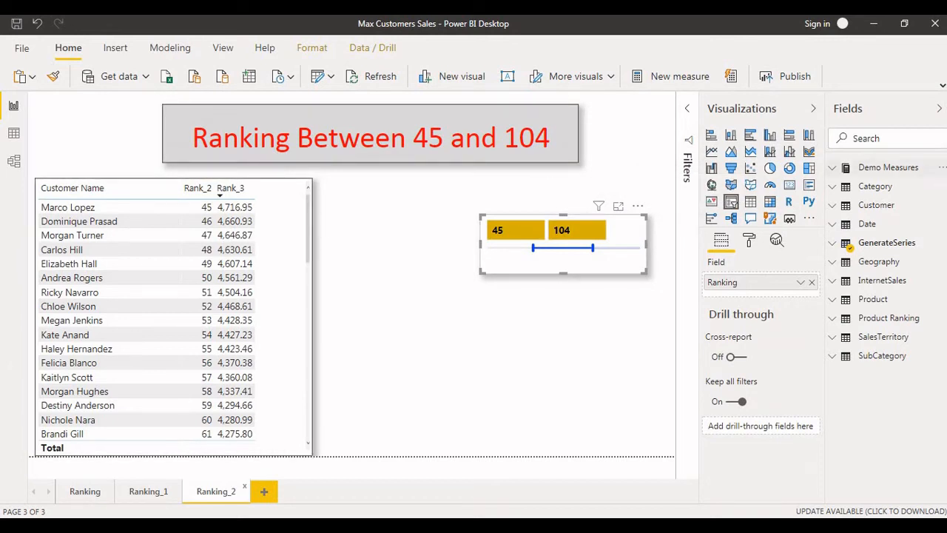
Step: Expand the Demo Measures table and show the full formula of the Rank_1 measure
left_click(888, 167)
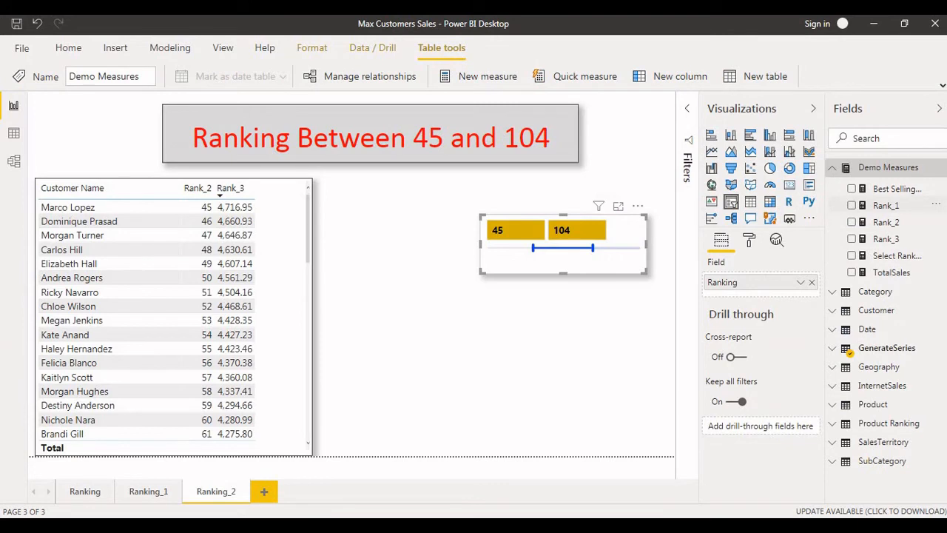
left_click(886, 205)
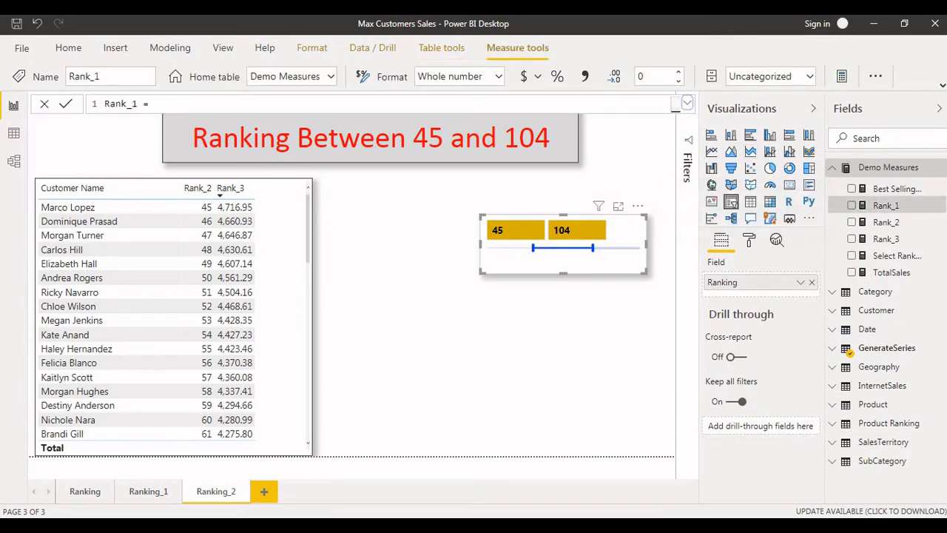
left_click(687, 103)
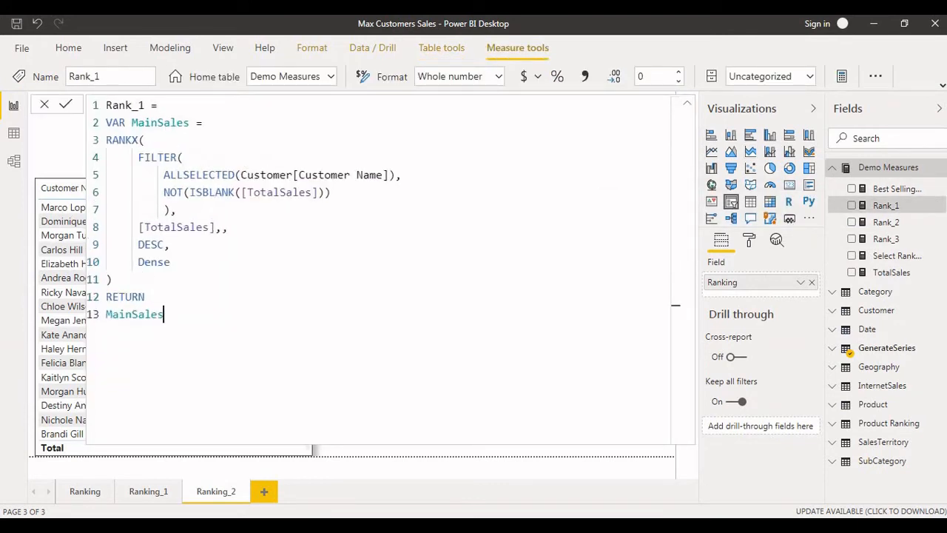
Step: Examine the Rank_1 formula by highlighting the MainSales variable, the FILTER and ALLSELECTED expressions, the TotalSales argument and the lines through the final MainSales
double_click(125, 139)
double_click(151, 123)
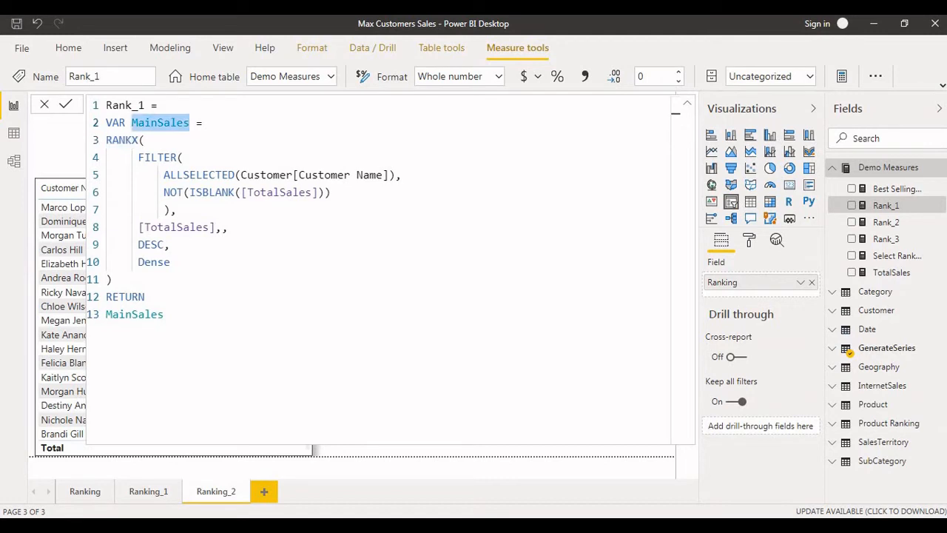
left_click_drag(125, 140, 137, 192)
left_click(165, 210)
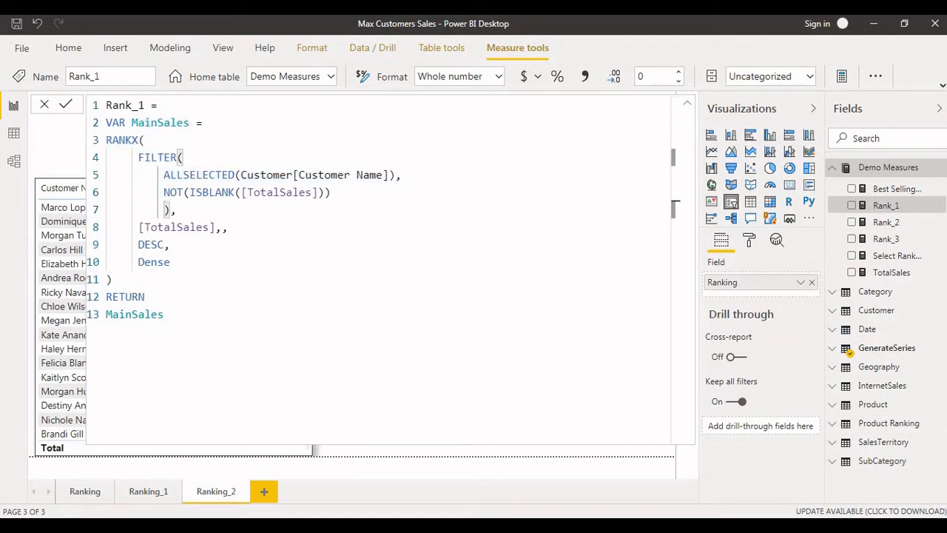
left_click_drag(138, 157, 197, 227)
left_click(228, 227)
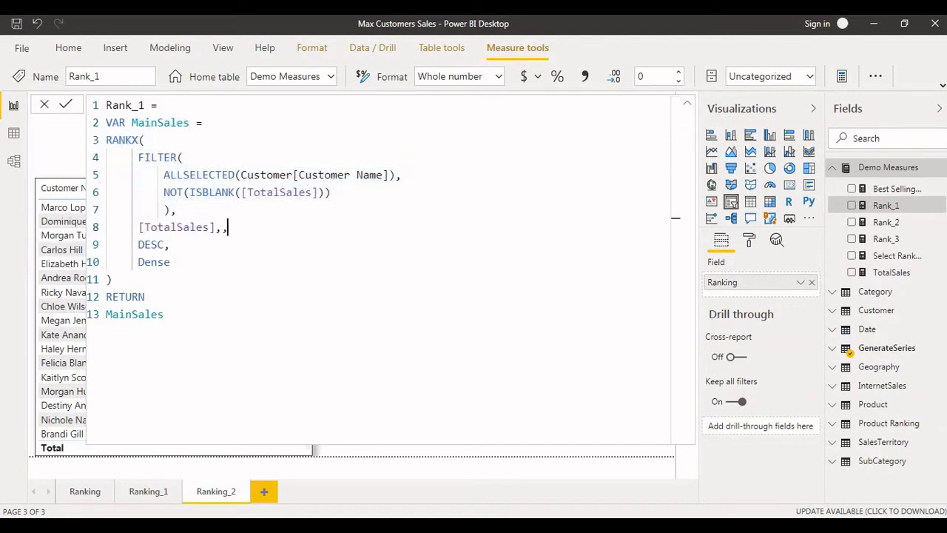
left_click_drag(163, 175, 183, 192)
left_click(190, 227)
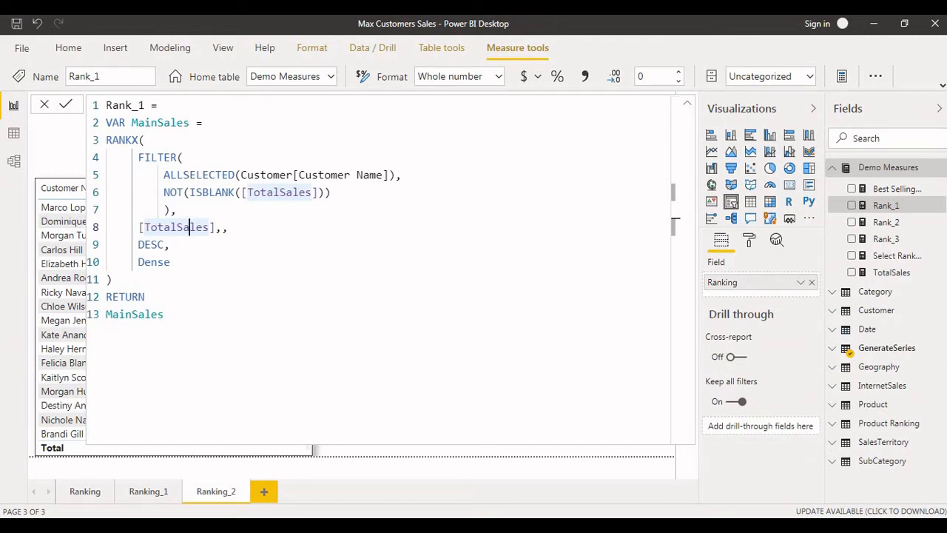
left_click(675, 305, "shift")
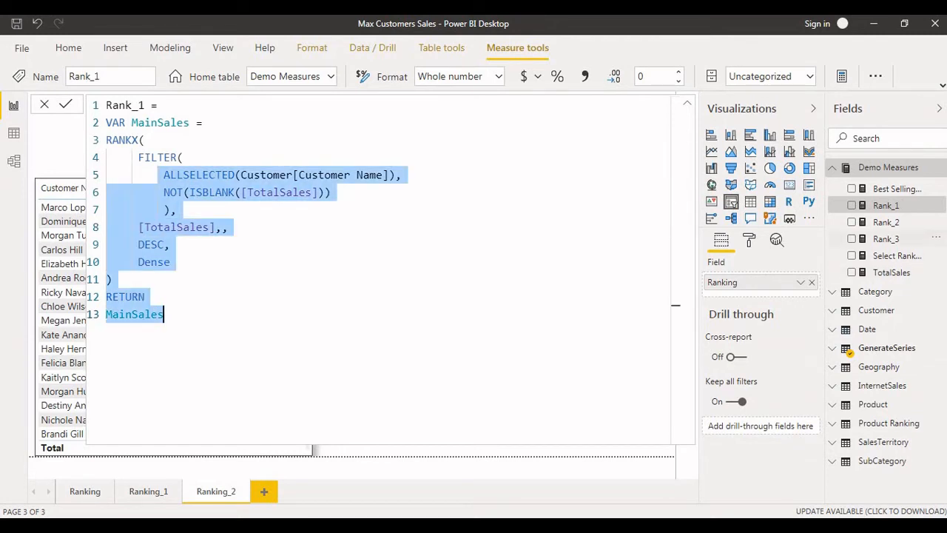
Step: Show the Rank_2 formula and examine its MinValue variable by highlighting the CONVERT, CONCATENATE and MINX parts, the empty string and INTEGER
left_click(886, 222)
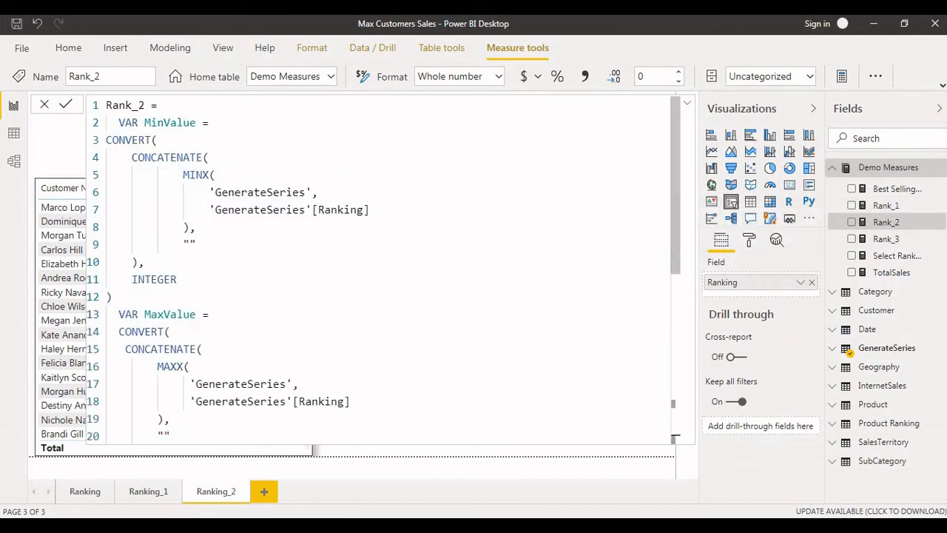
left_click_drag(158, 140, 196, 227)
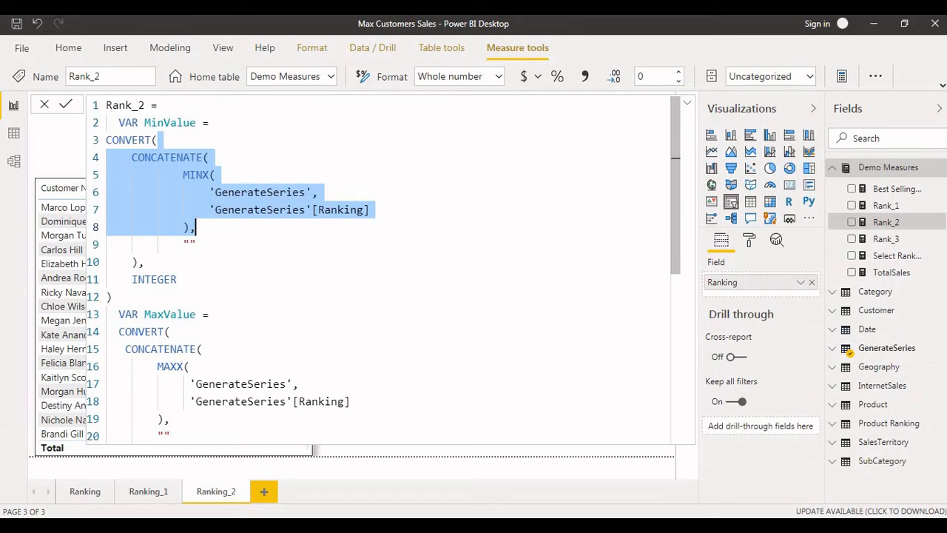
left_click(158, 140)
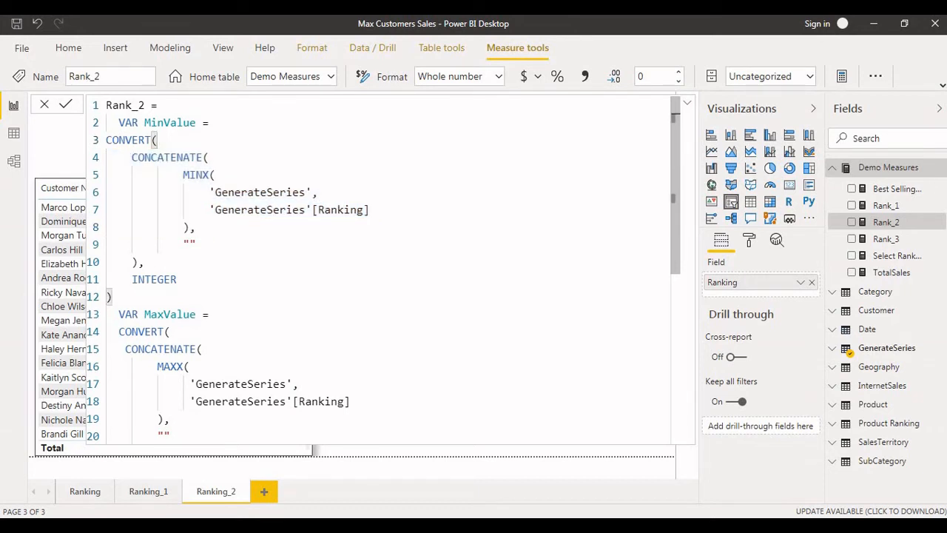
left_click_drag(164, 157, 196, 209)
left_click(183, 175)
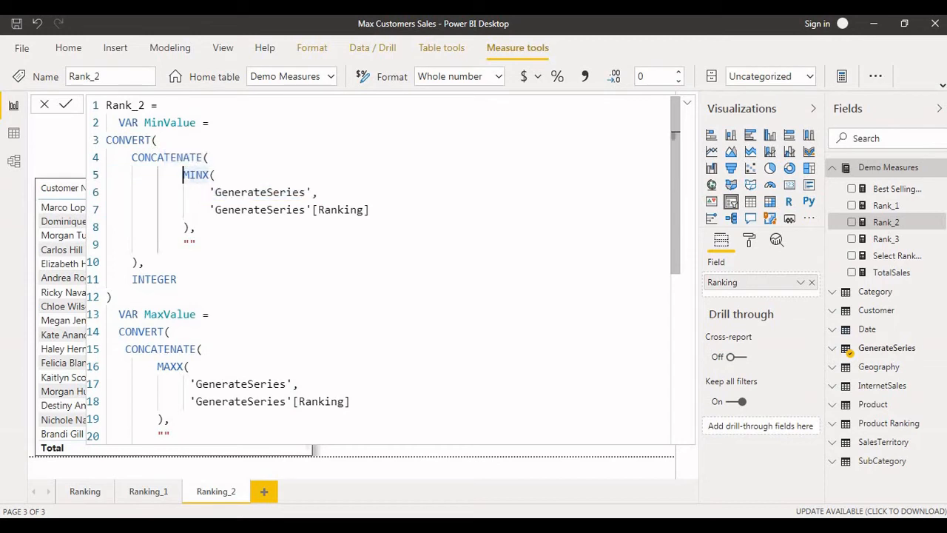
left_click_drag(182, 175, 189, 226)
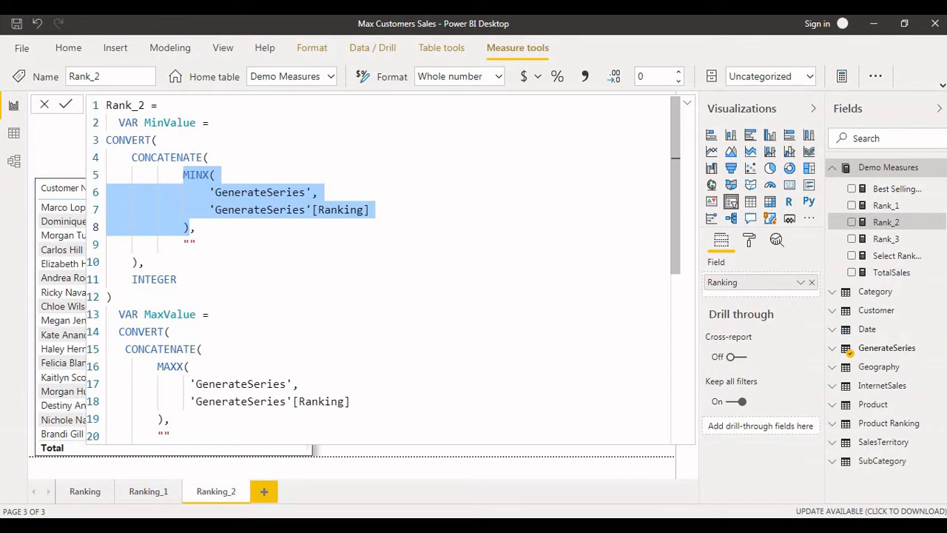
left_click_drag(183, 245, 195, 245)
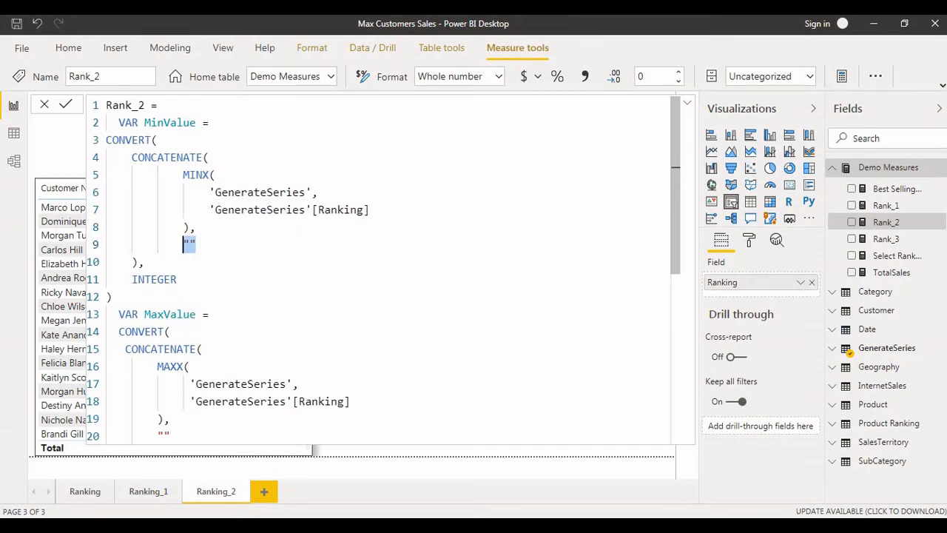
left_click(145, 140)
left_click_drag(126, 279, 177, 279)
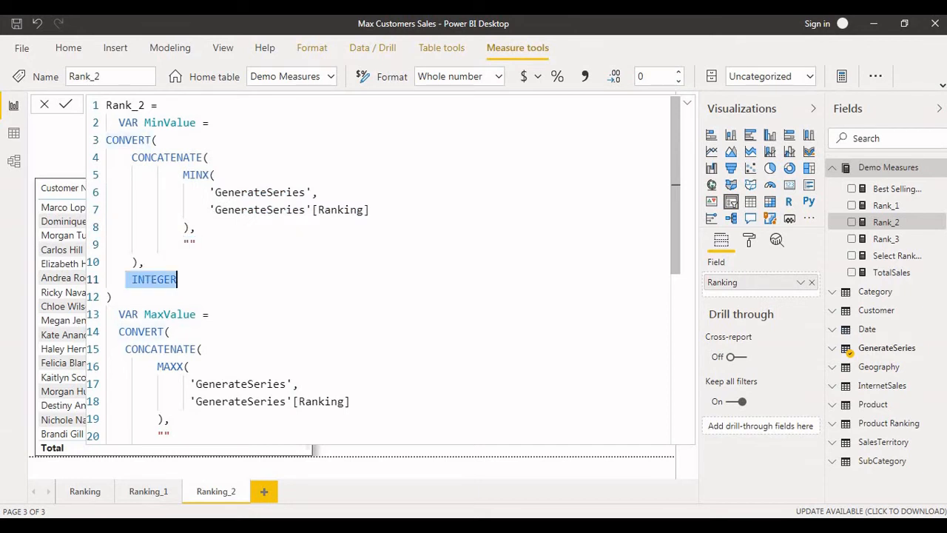
Step: Examine the MaxValue variable in Rank_2 by highlighting its name, the MAXX expression over GenerateSeries and the CONVERT function
scroll(381, 270, "down", 1)
double_click(170, 245)
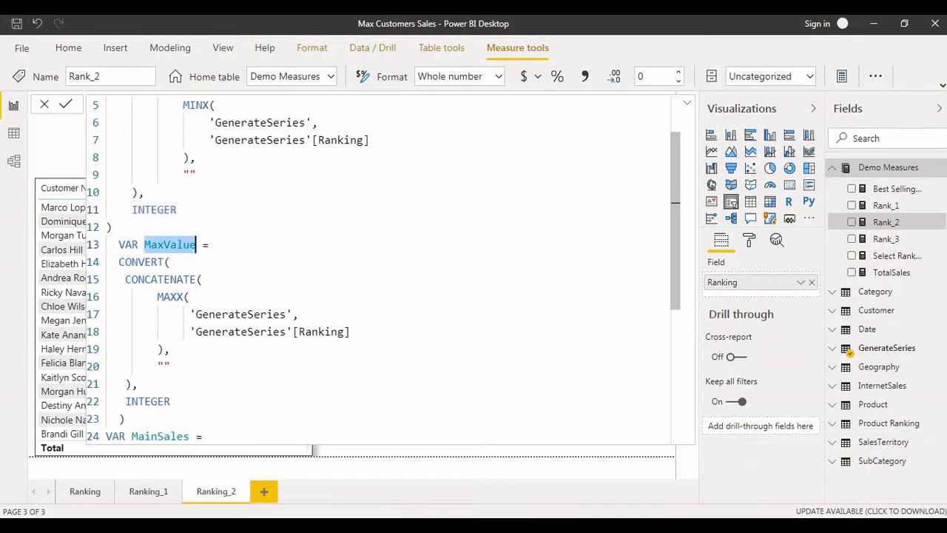
scroll(381, 270, "down", 1)
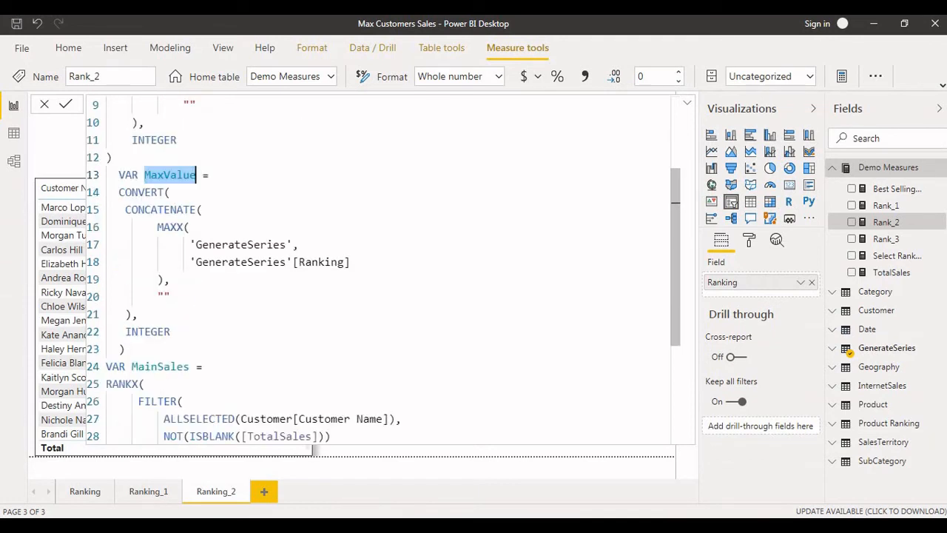
left_click_drag(163, 226, 170, 296)
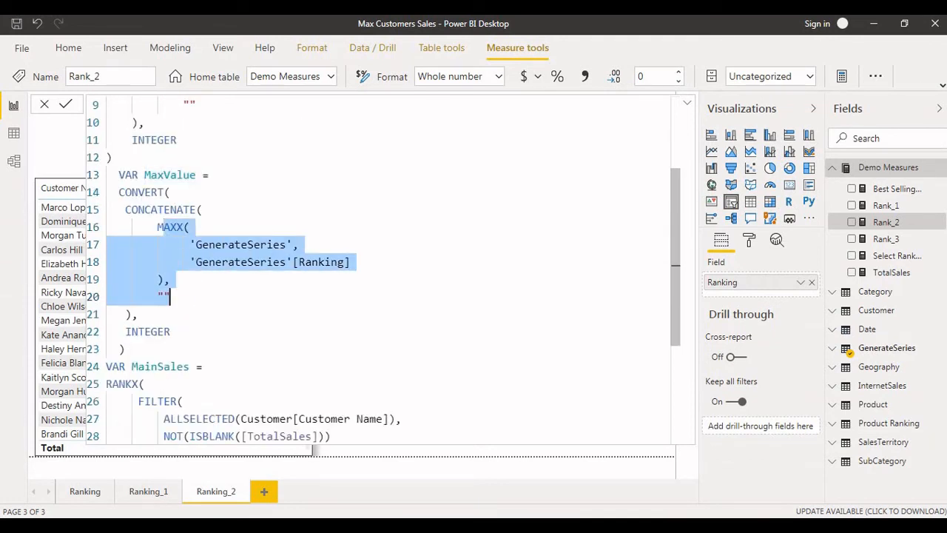
double_click(157, 193)
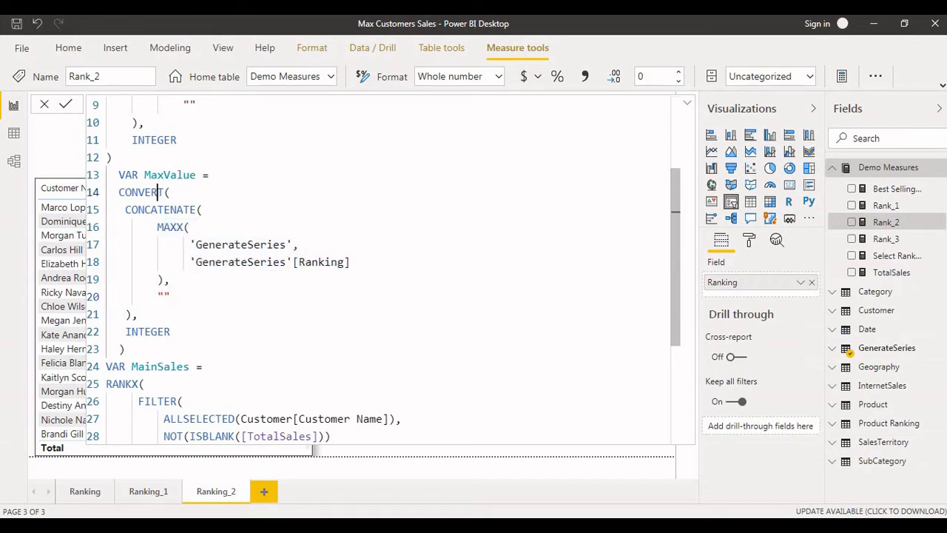
left_click(138, 314)
left_click_drag(171, 193, 131, 193)
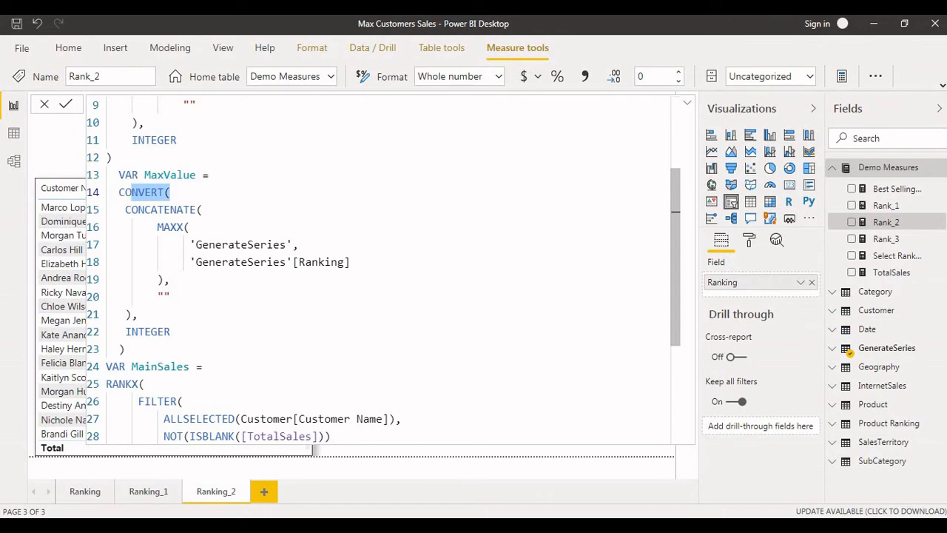
Step: Examine the MainSales variable in Rank_2 by highlighting its name, the RANKX block and the IF lines after RETURN
scroll(132, 192, "down", 2)
scroll(160, 227, "down", 1)
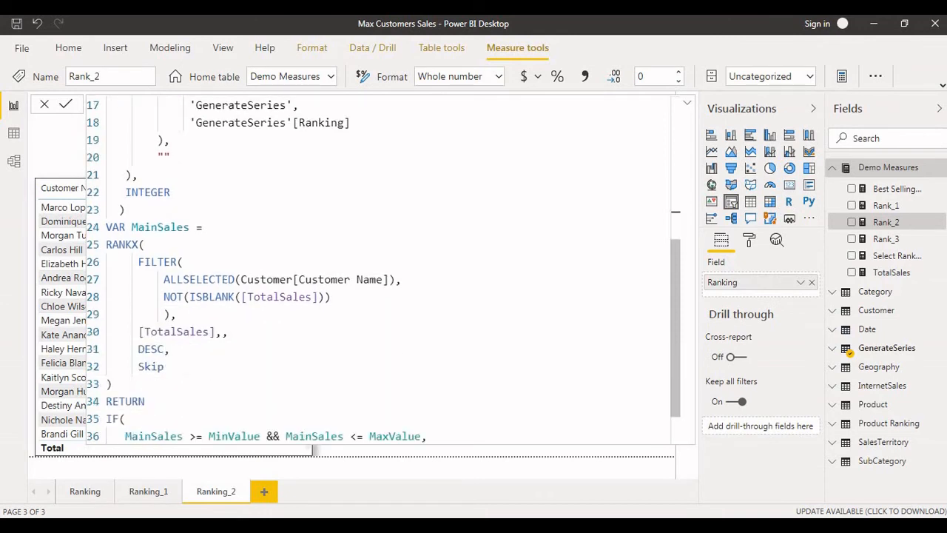
double_click(160, 227)
scroll(189, 227, "down", 1)
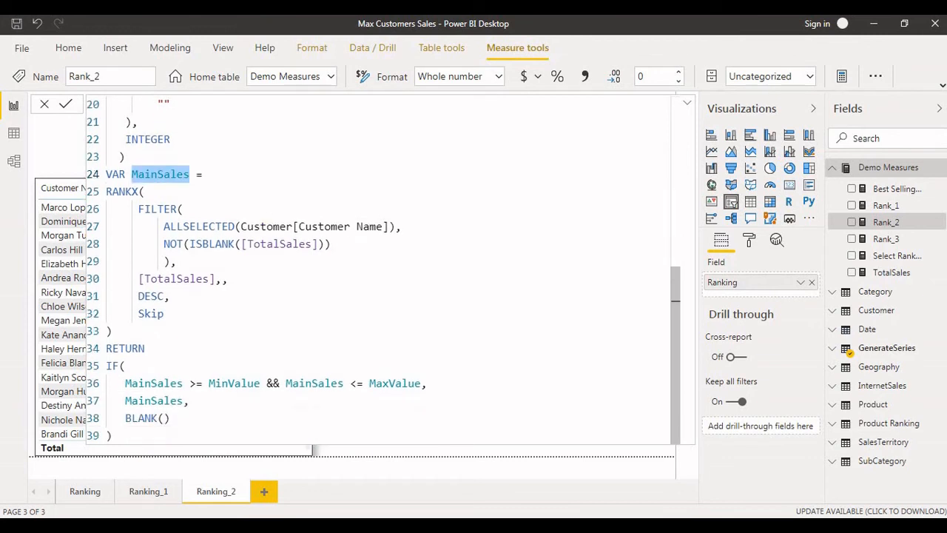
left_click_drag(125, 191, 144, 348)
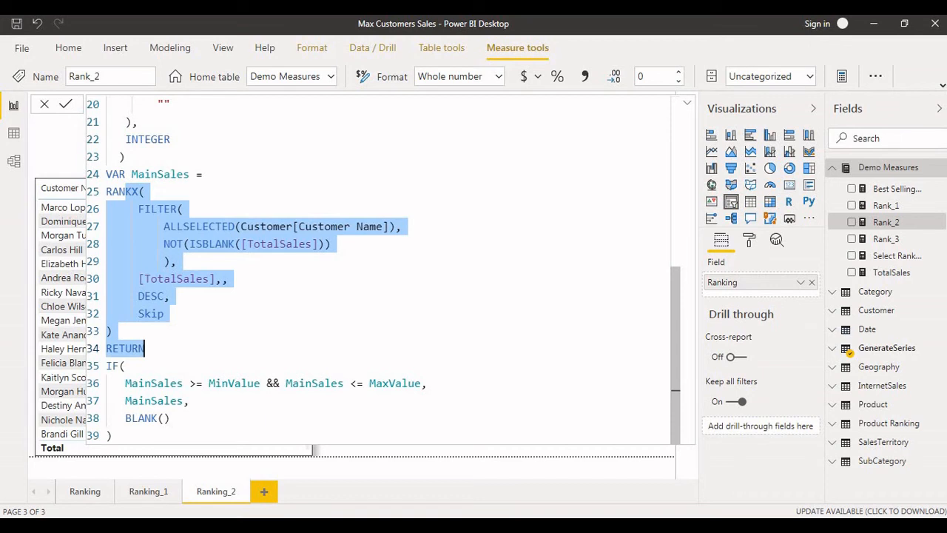
left_click(126, 366)
left_click_drag(125, 383, 189, 401)
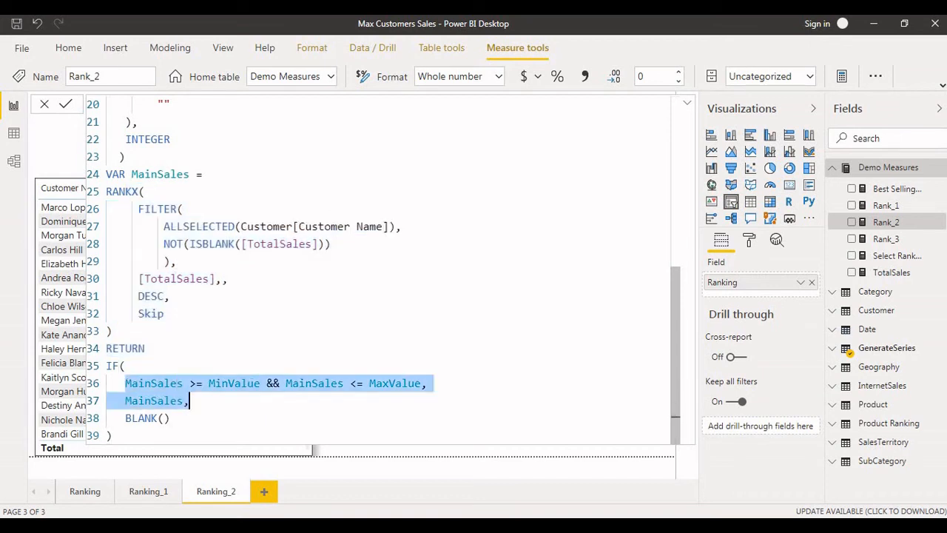
left_click(171, 419)
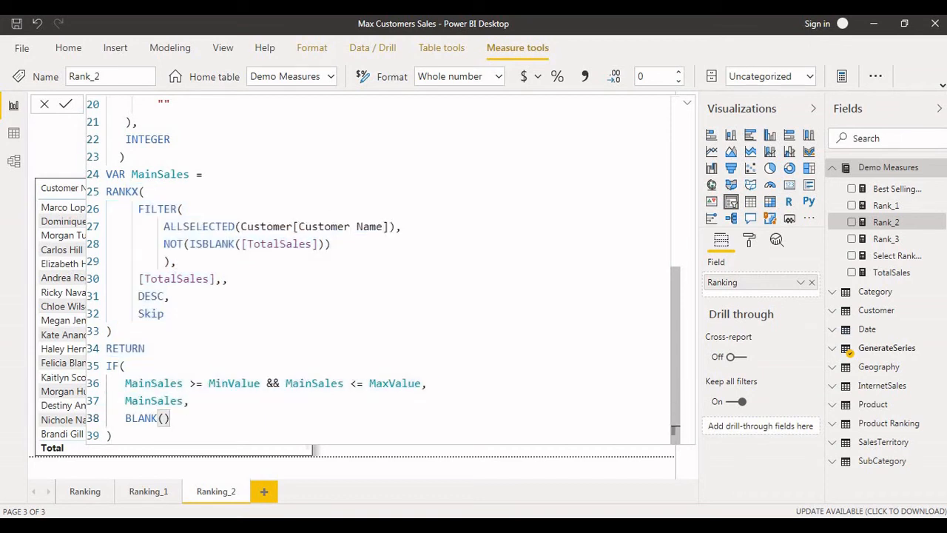
Step: Examine how the Rank_2 IF condition compares MainSales with MinValue and MaxValue, and highlight the MainSales result it returns
double_click(161, 175)
left_click_drag(176, 384, 344, 383)
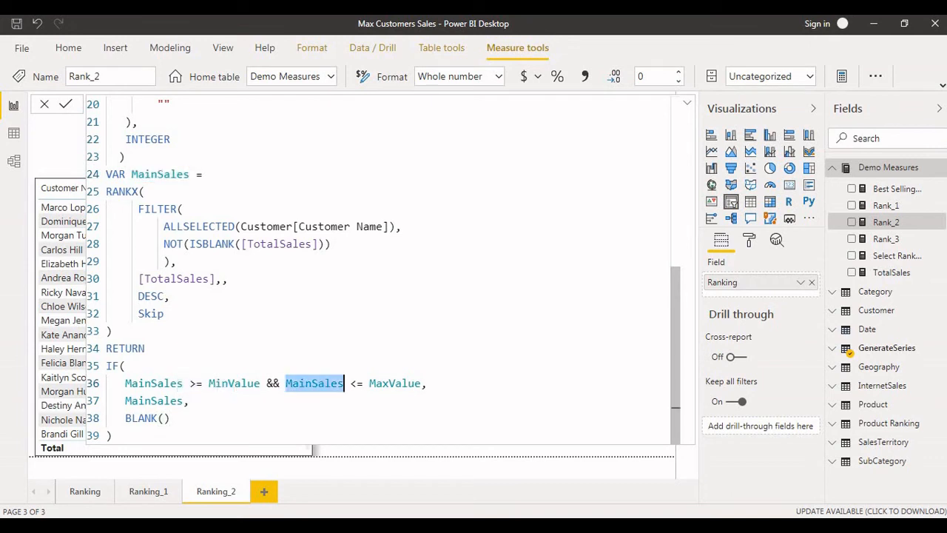
left_click(388, 383)
left_click(247, 383)
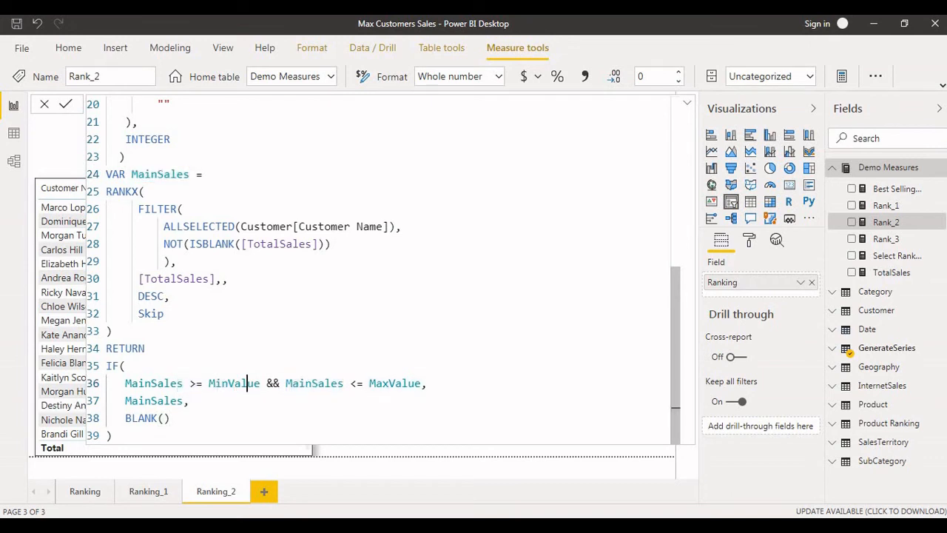
left_click_drag(190, 401, 119, 383)
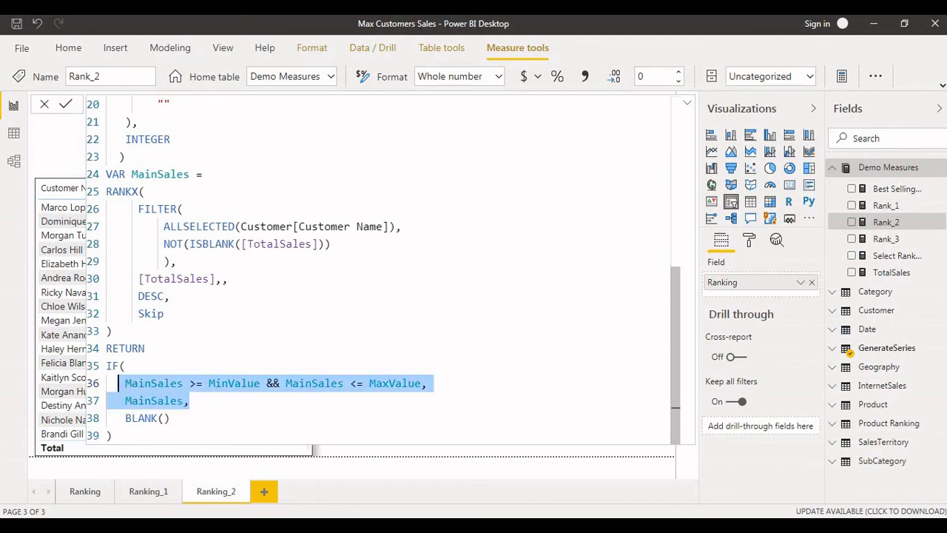
left_click_drag(138, 174, 170, 296)
left_click(164, 418)
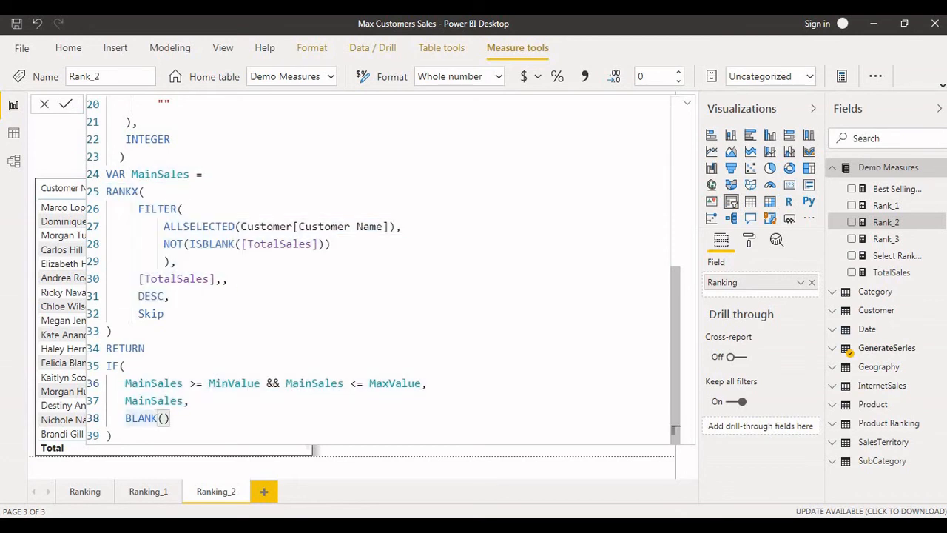
scroll(165, 418, "up", 5)
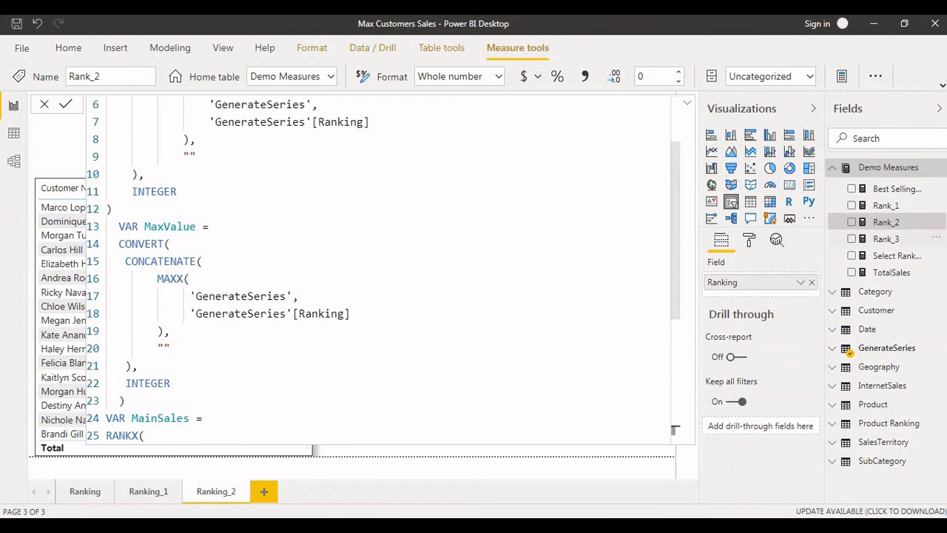
scroll(378, 270, "down", 3)
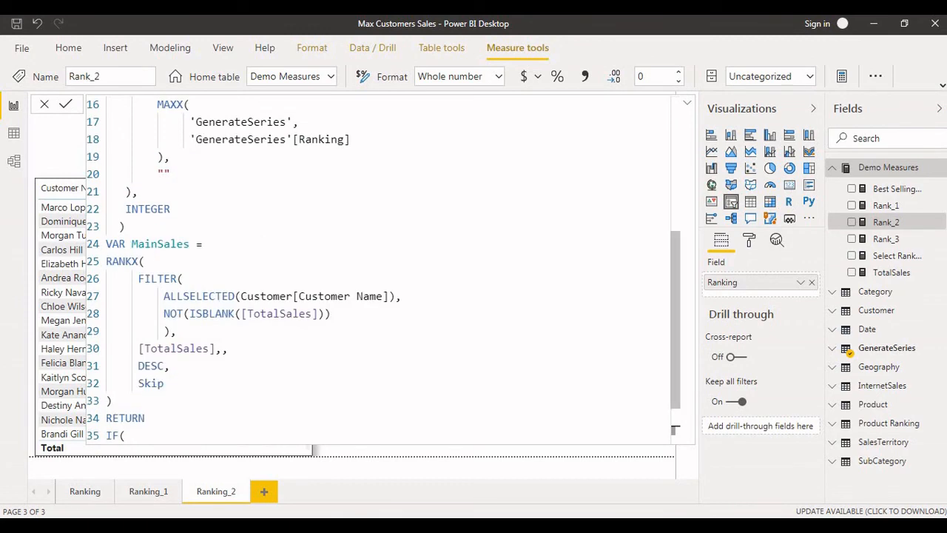
scroll(158, 419, "down", 1)
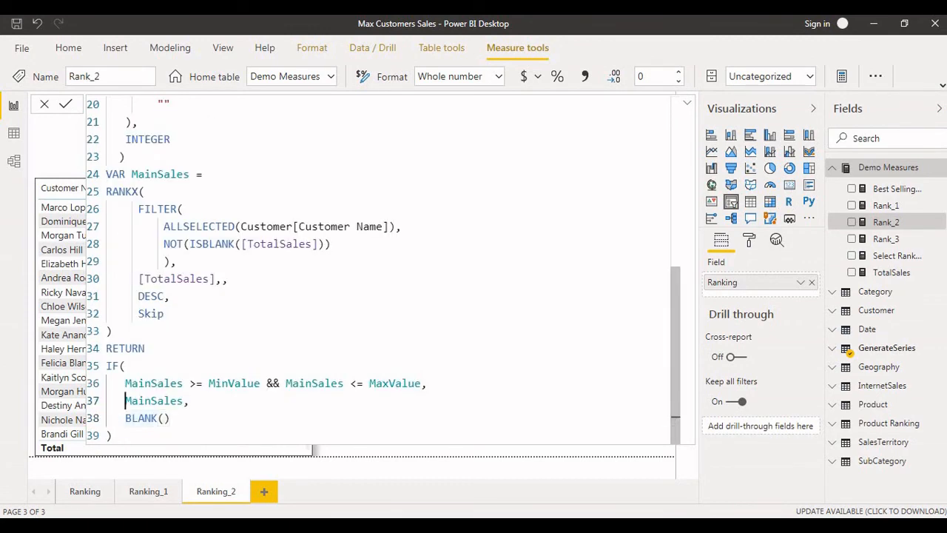
left_click_drag(125, 400, 170, 401)
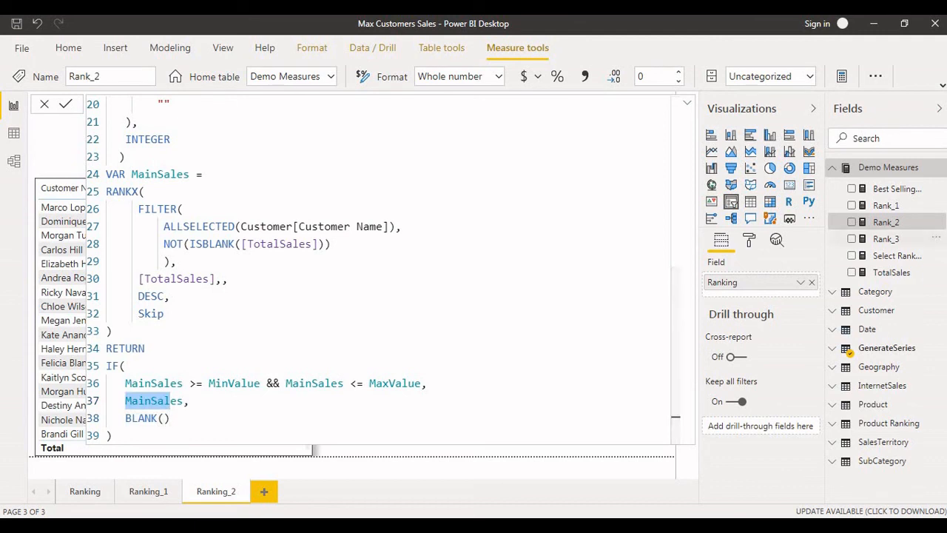
Step: Show the Rank_3 formula, highlight the [TotalSales] result in its IF expression, and review the whole formula from start to end
left_click(885, 239)
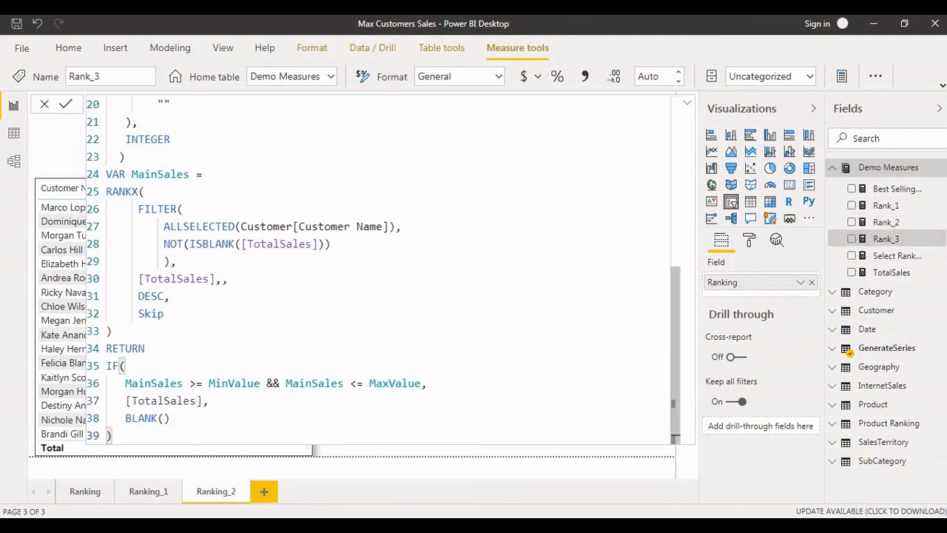
left_click_drag(125, 401, 202, 401)
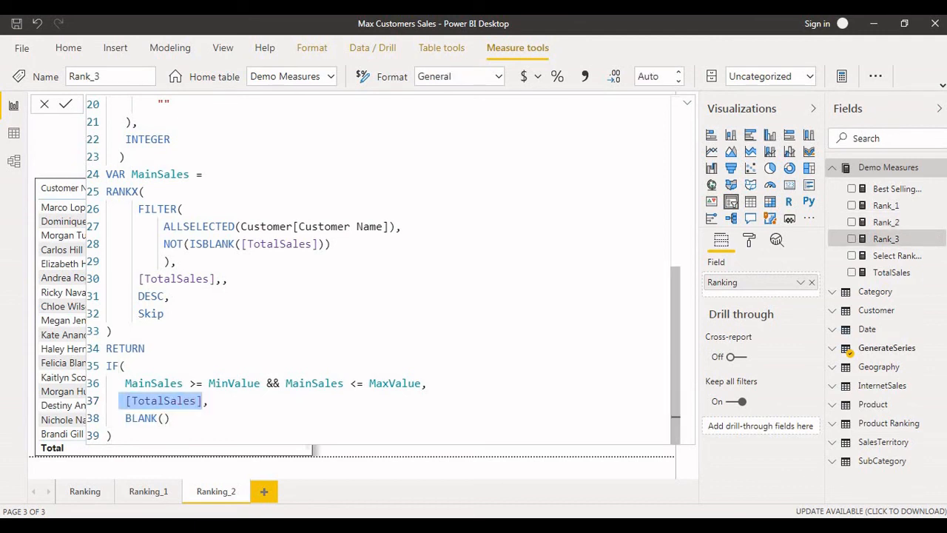
scroll(203, 400, "up", 3)
scroll(378, 270, "up", 4)
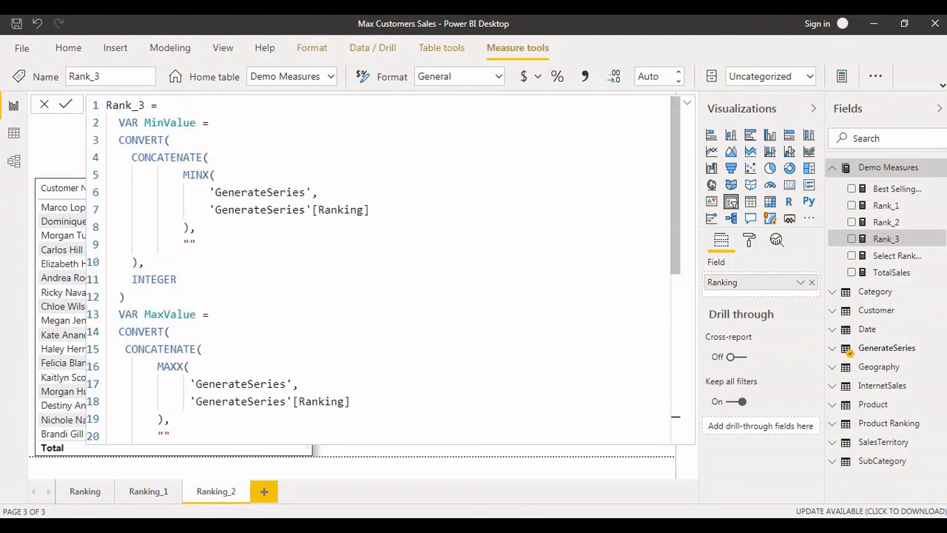
scroll(378, 270, "down", 3)
scroll(378, 270, "down", 3)
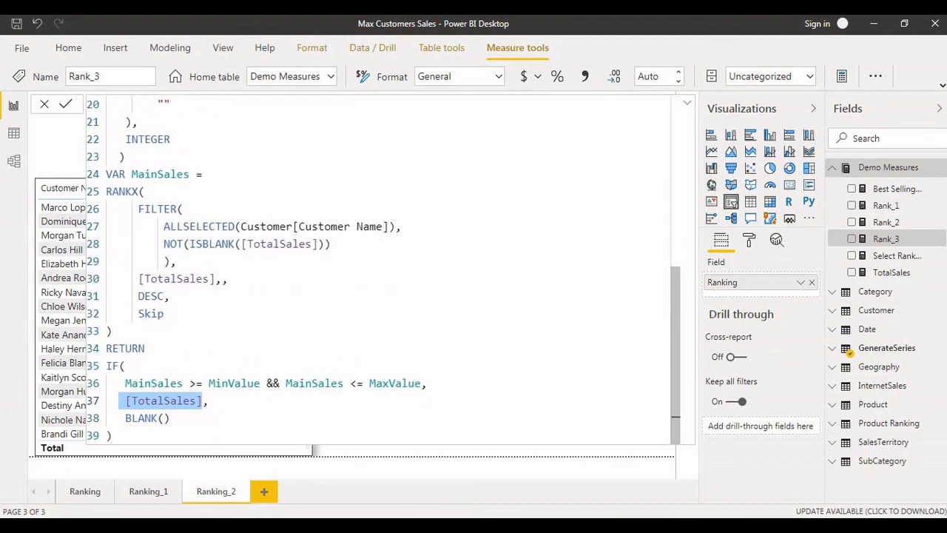
scroll(378, 270, "up", 6)
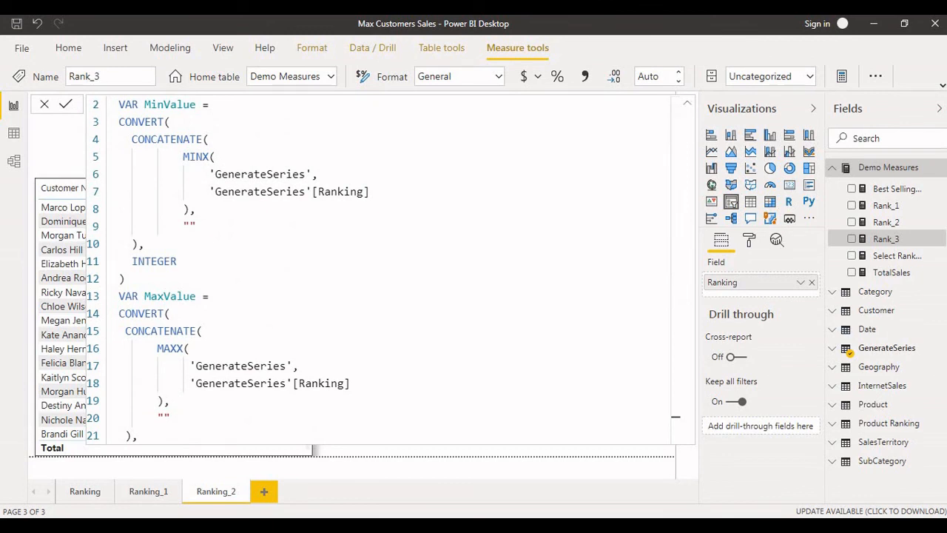
Step: Collapse the formula editor, set the Ranking_2 page's slicer range to 70 through 90, and review the filtered customers
left_click(688, 102)
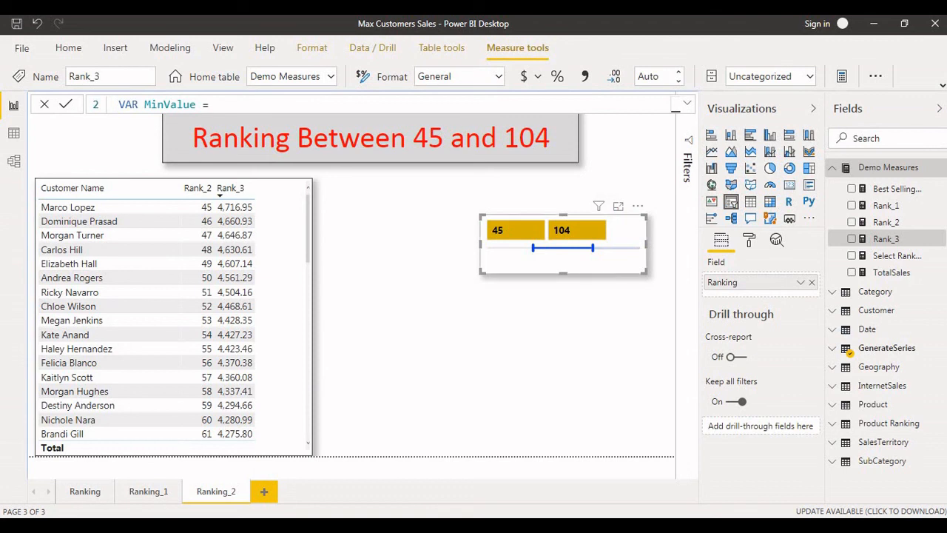
left_click_drag(533, 248, 579, 248)
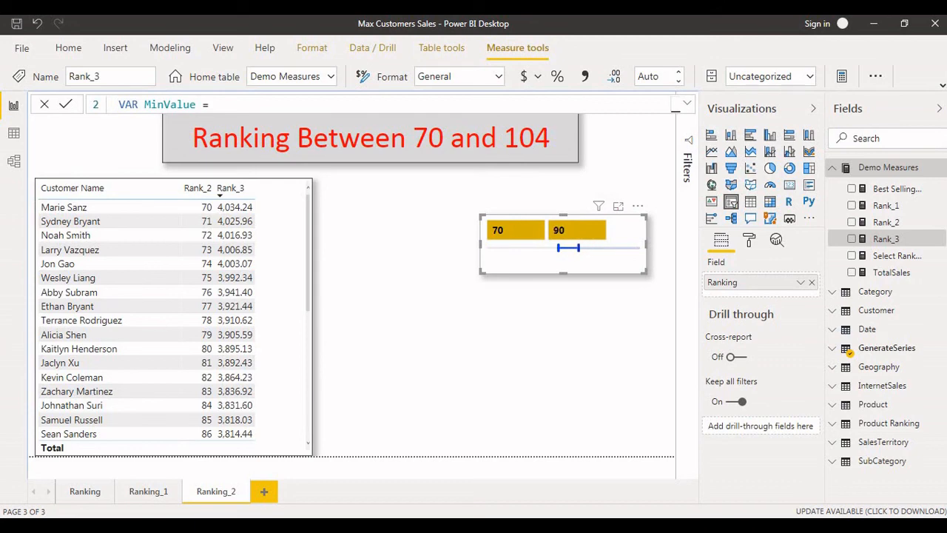
scroll(173, 318, "down", 2)
scroll(174, 318, "up", 2)
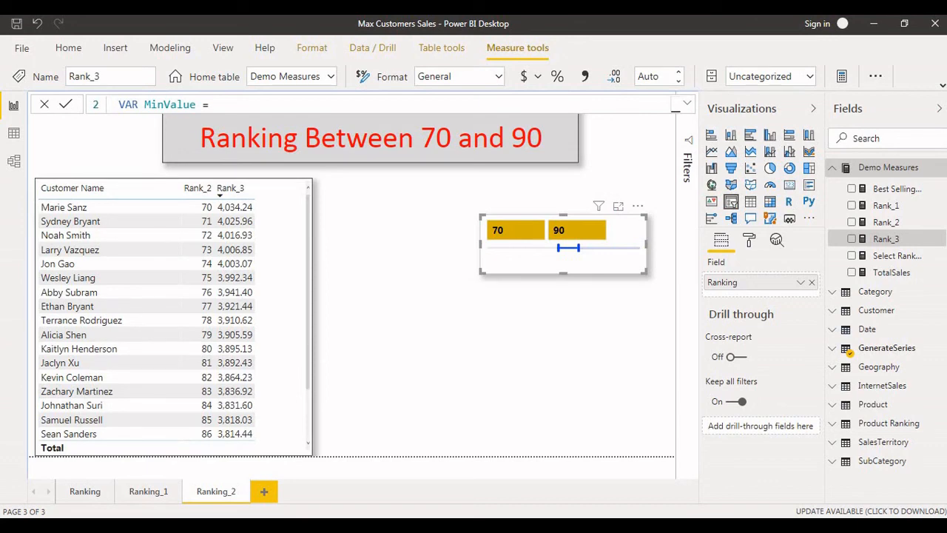
Step: Switch to Windows Photo Viewer and show the Course_Details.PNG image
mouse_move(319, 524)
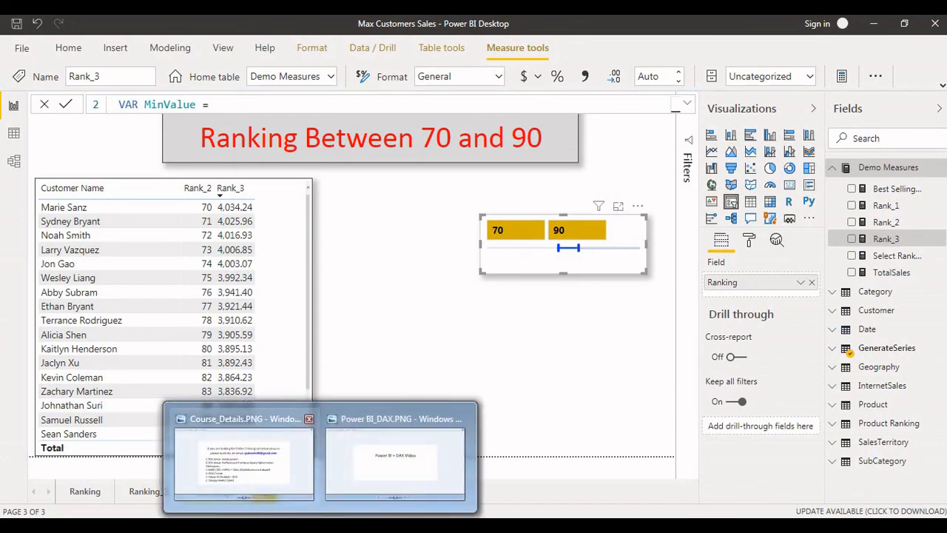
left_click(241, 460)
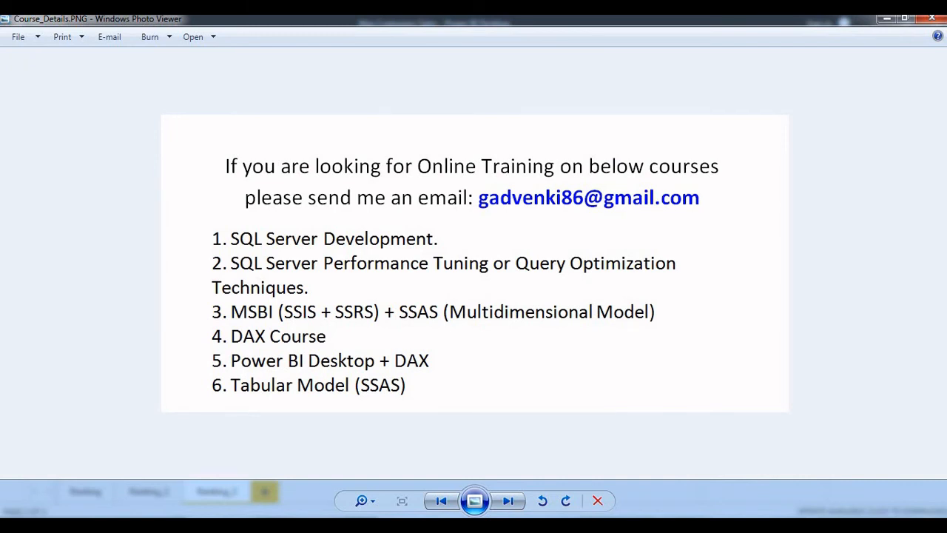